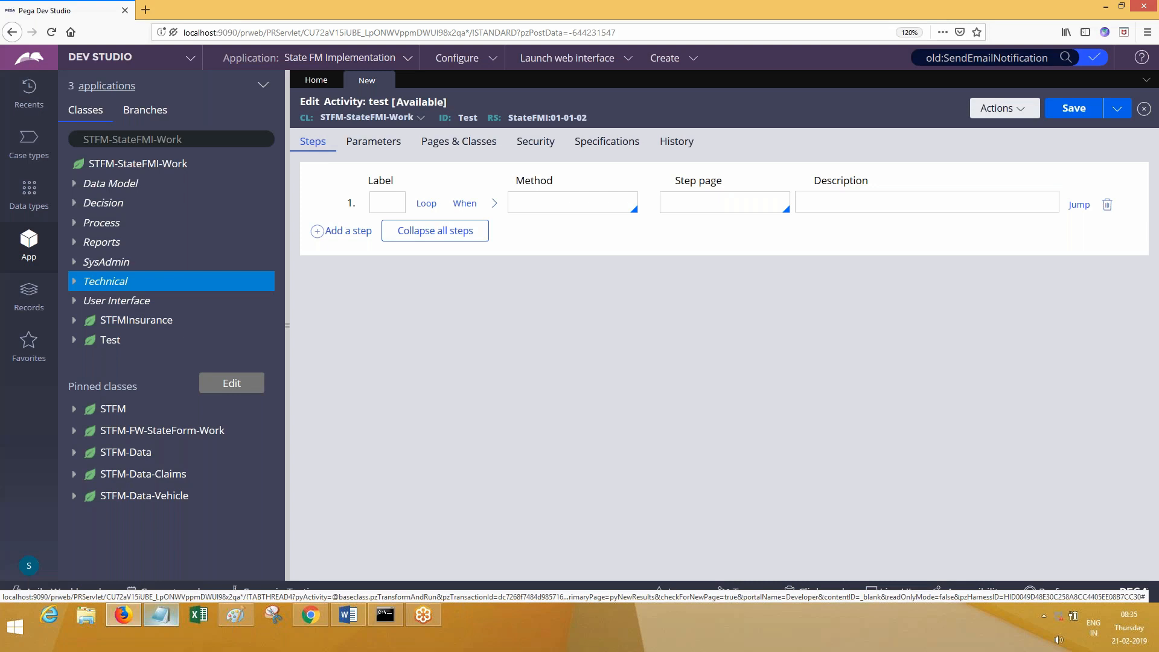
- Set step 1's method to Call SendEmailNotification and hide the class explorer to widen the editor
left_click(555, 207)
type("Call ")
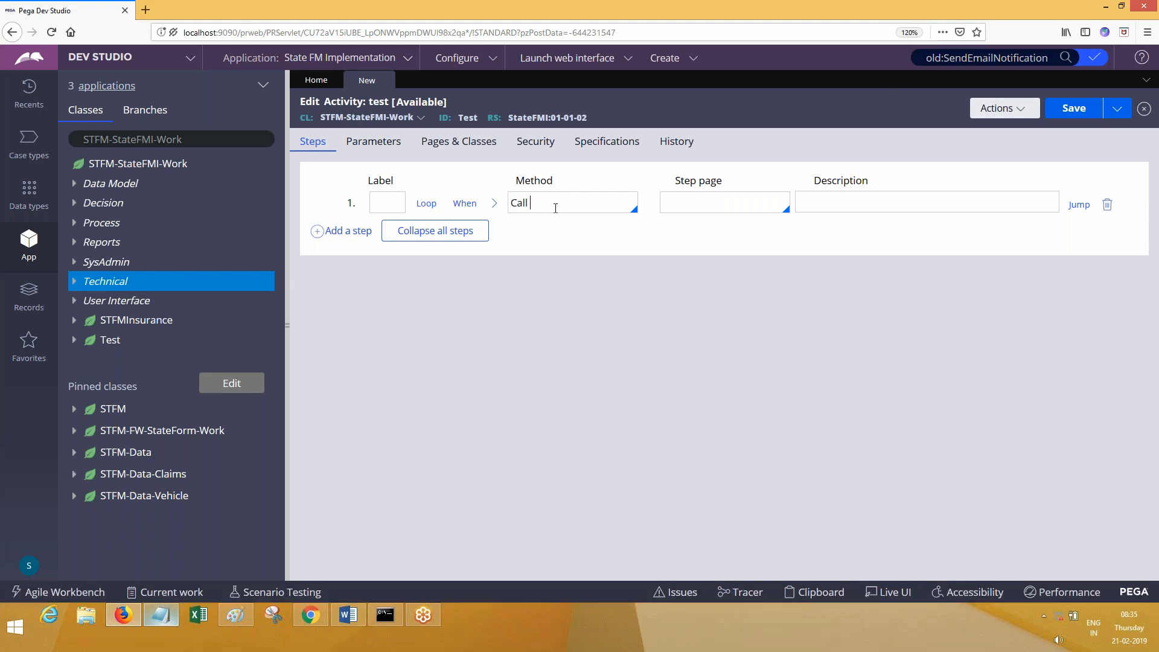
type("SendEamil")
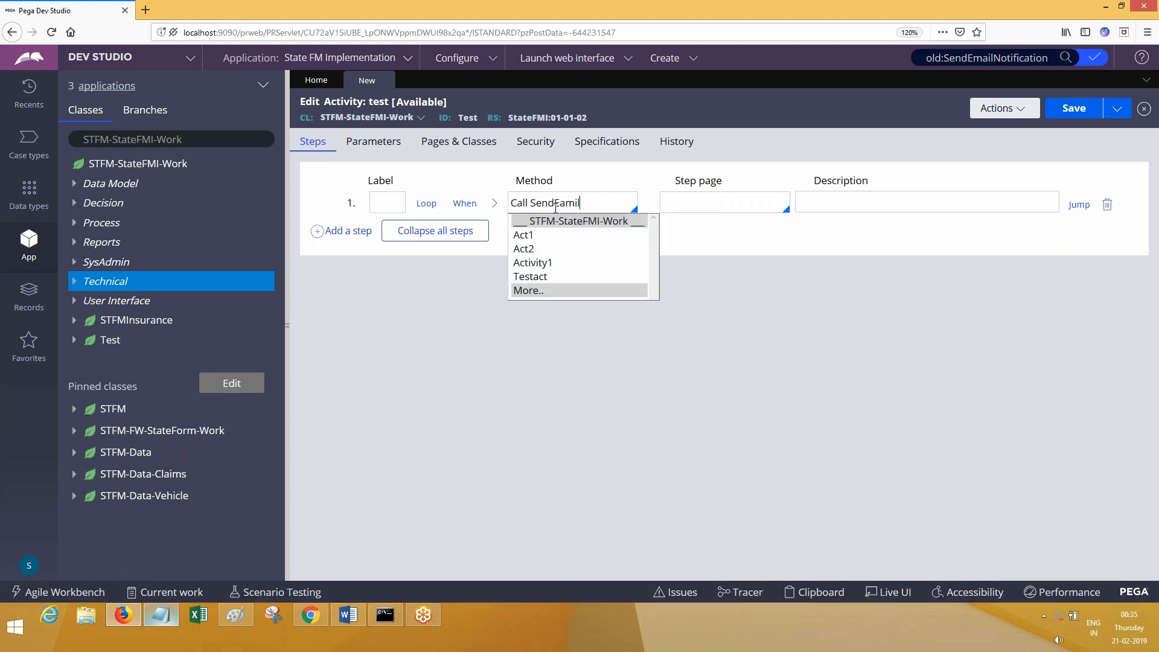
type("Notification")
left_click(498, 207)
left_click(496, 205)
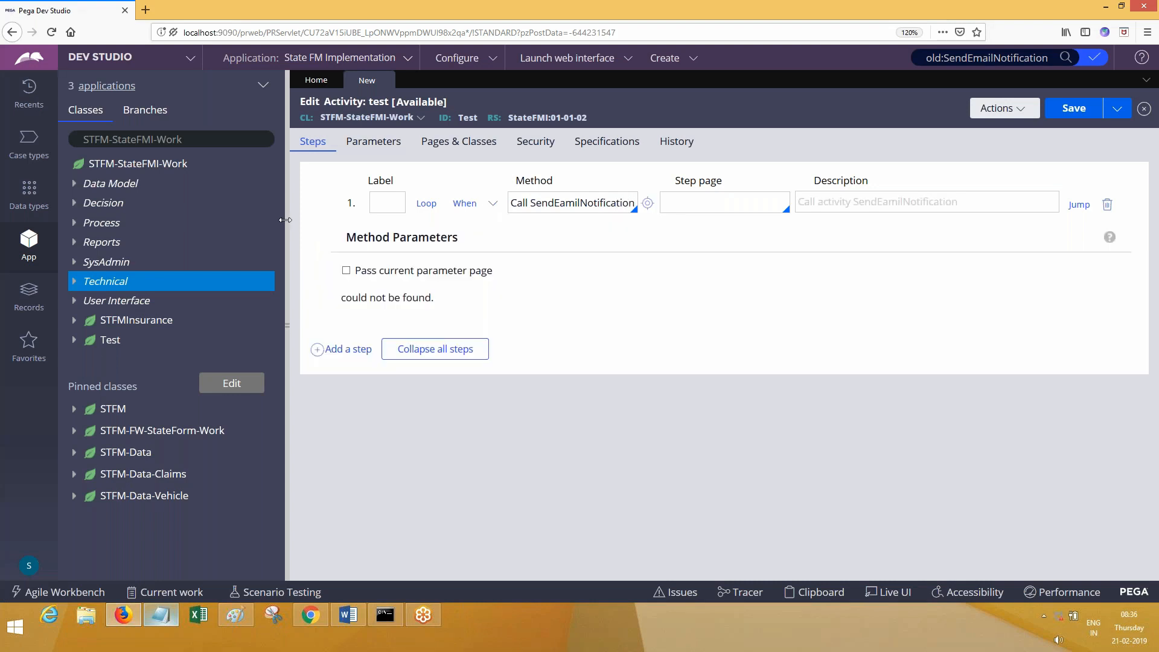
left_click_drag(285, 220, 283, 220)
left_click(284, 205)
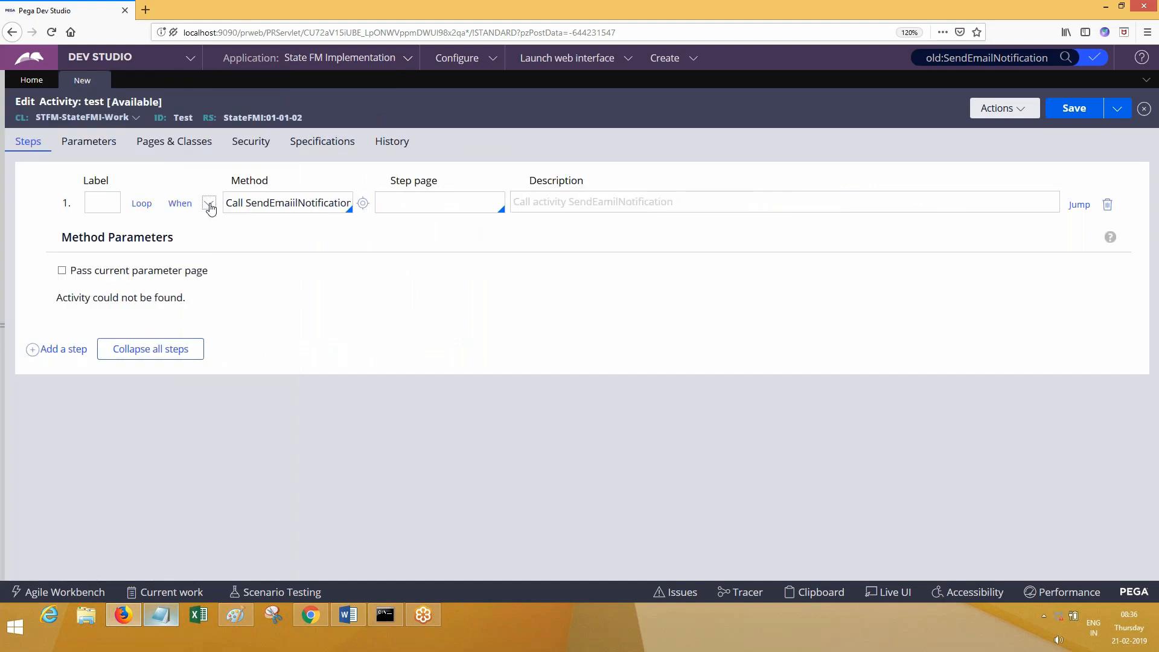
left_click(209, 205)
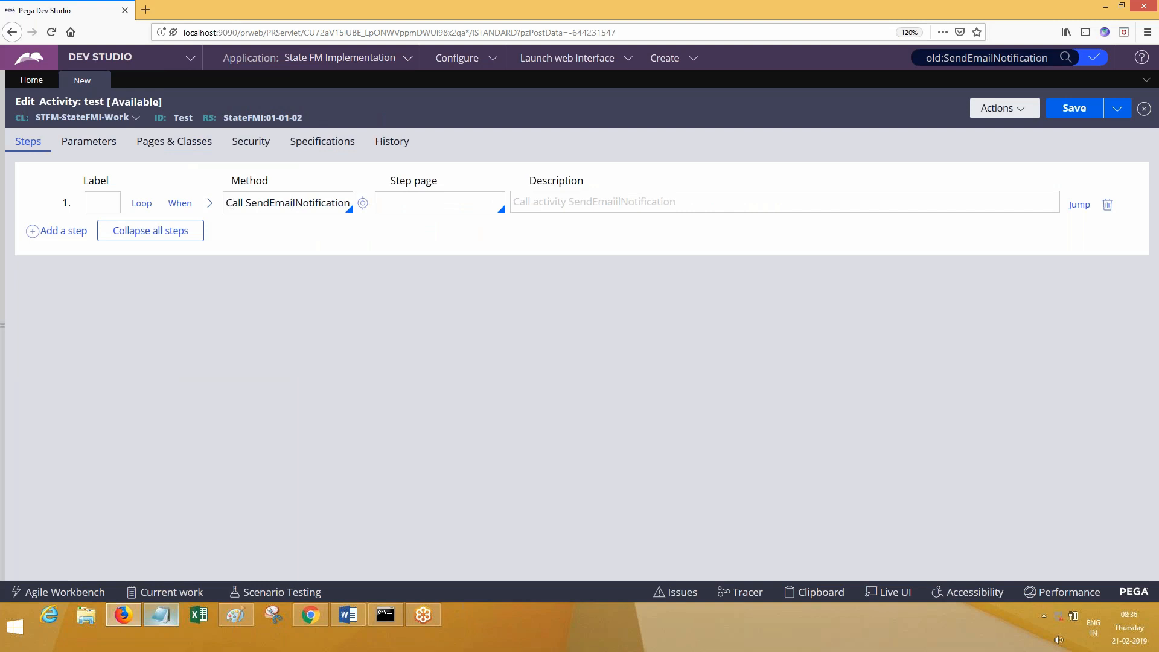
- Fill the To parameter with the placeholder 'fgfdg' after trying an address and Page1.Email
left_click(209, 203)
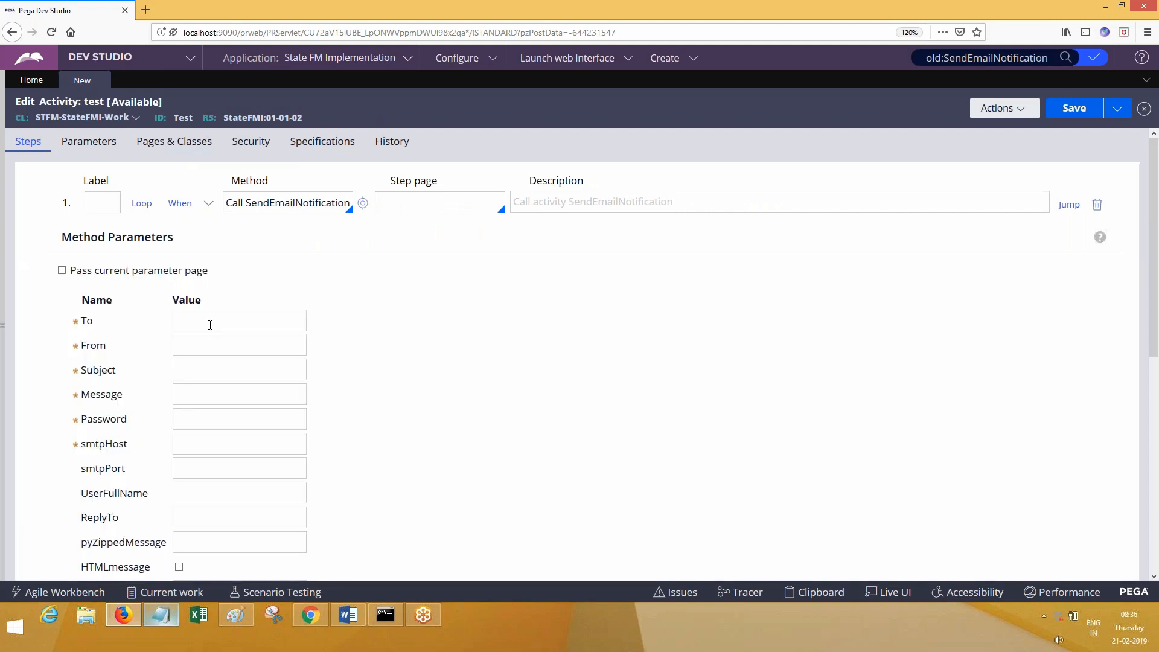
left_click(210, 325)
key("ctrl+a")
key("BackSpace")
type("Page1.Email")
key("ctrl+a")
key("BackSpace")
type("Expression")
key("BackSpace")
key("BackSpace")
key("BackSpace")
key("BackSpace")
key("BackSpace")
key("BackSpace")
key("BackSpace")
key("BackSpace")
key("BackSpace")
key("BackSpace")
type("fgfdg")
- Enter placeholder text in From and tick 'Pass current parameter page'
key("Tab")
type("dsfsdf`dfgfgfd")
left_click(62, 271)
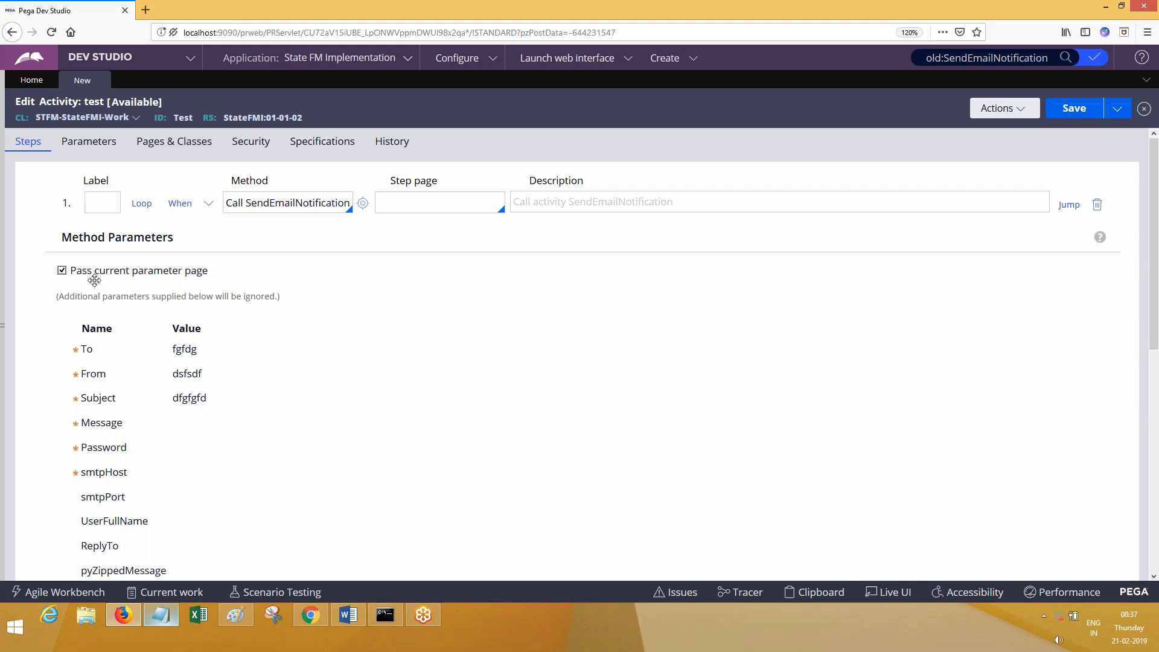
- Open SendEmailNotification in its own tab, view its Parameters list, then return to the test activity
double_click(269, 203)
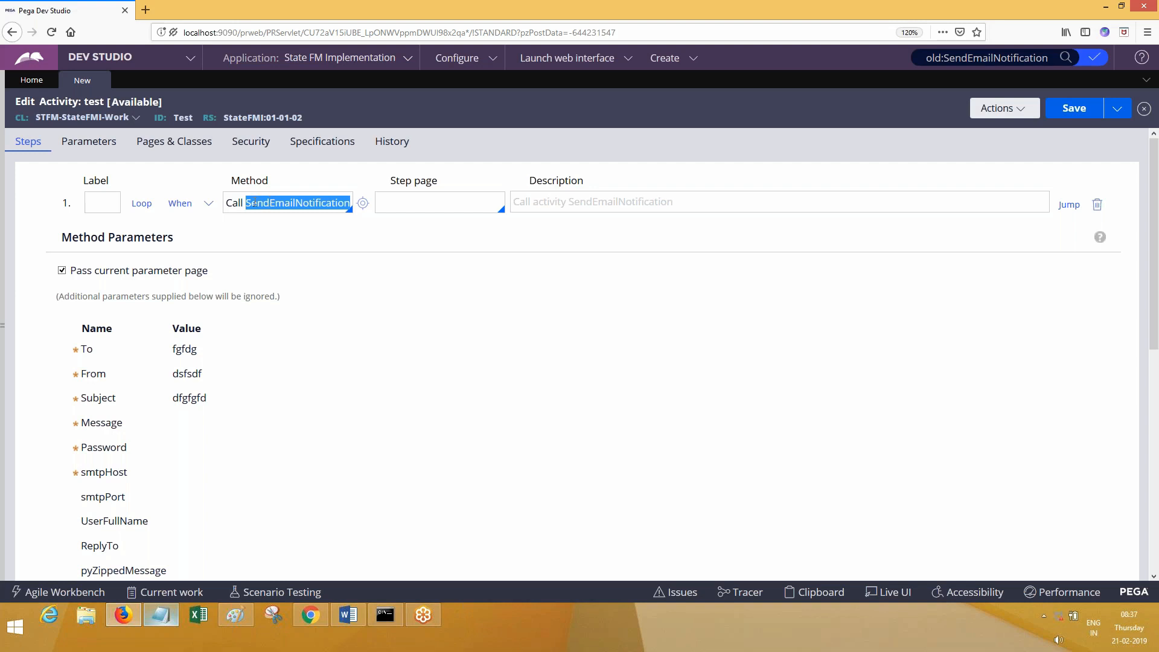
left_click(363, 204)
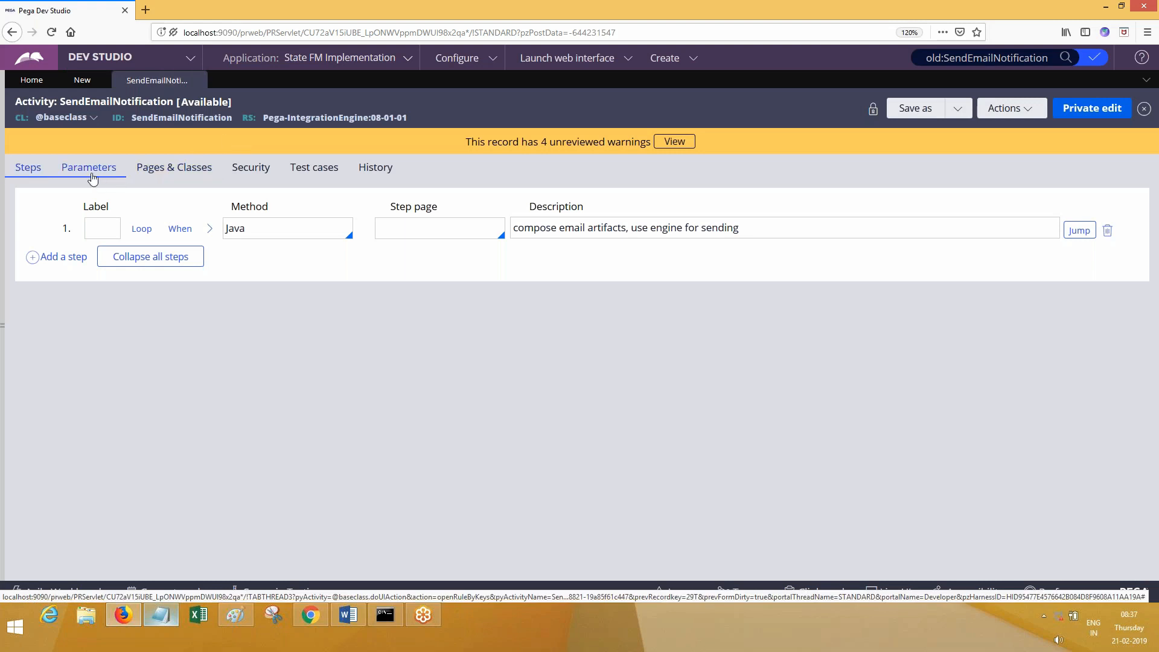
left_click(93, 178)
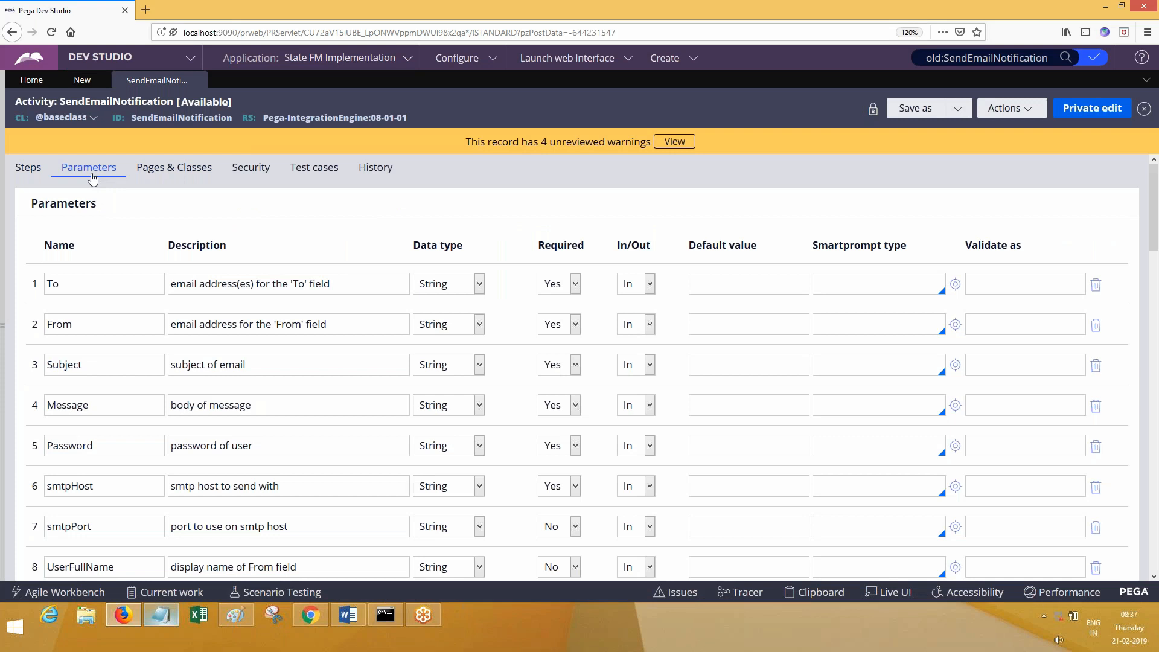
left_click(108, 275)
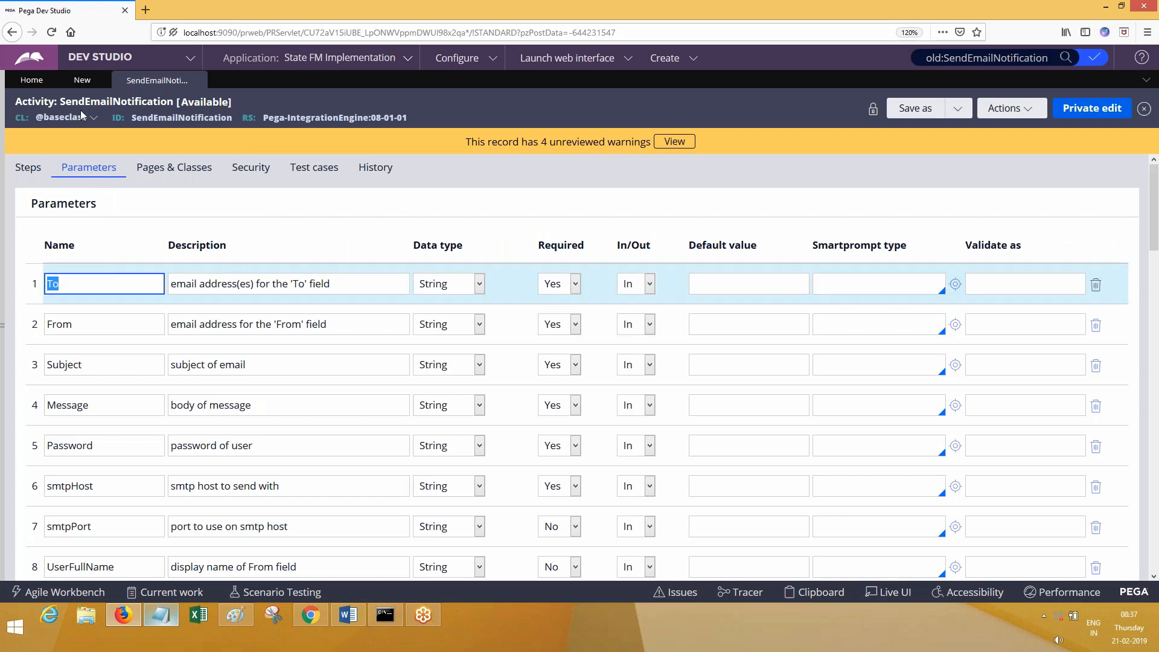
left_click(82, 79)
- Add a new step 1 above the email call and set its method to Property-Set
left_click(209, 207)
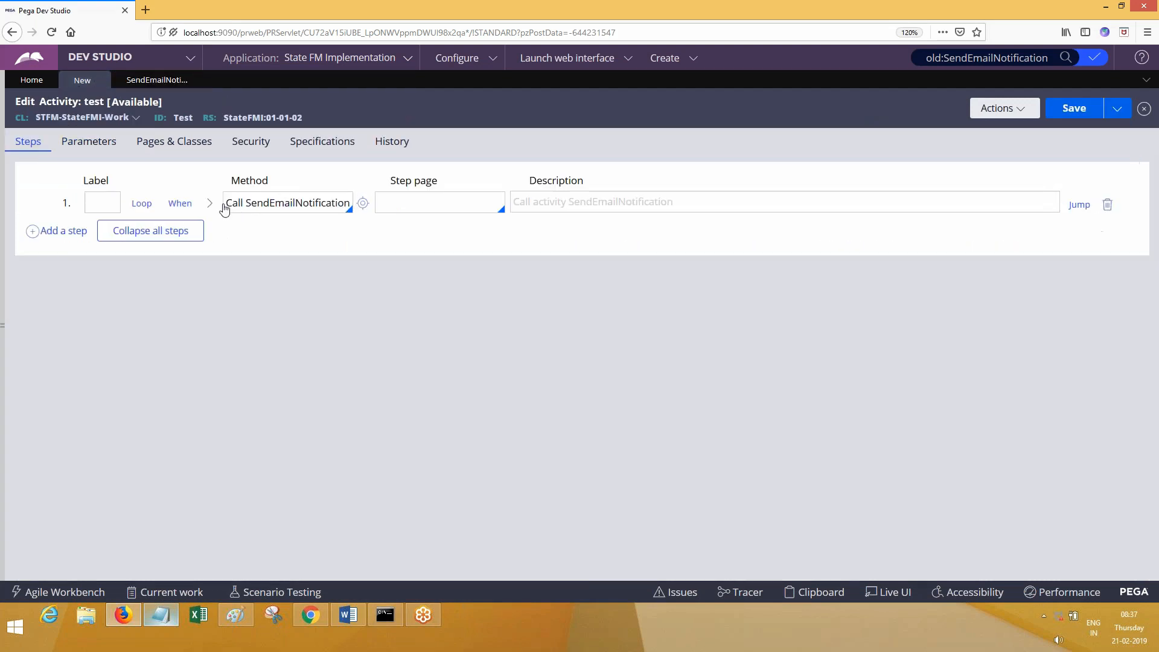
left_click(73, 233)
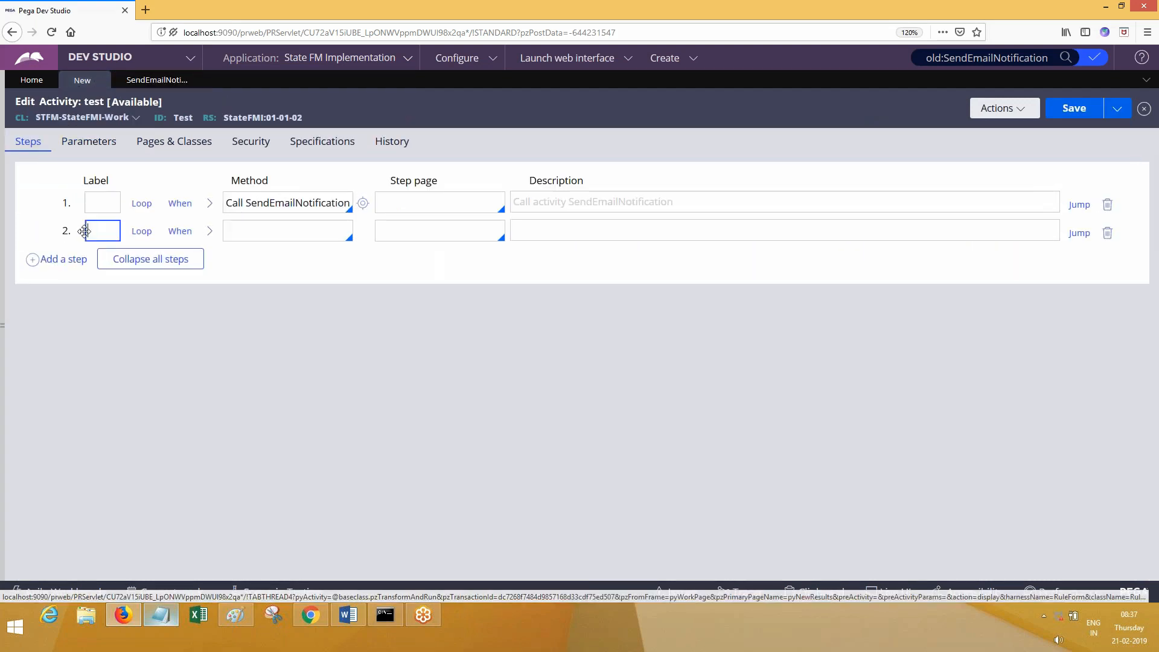
left_click_drag(69, 192, 69, 232)
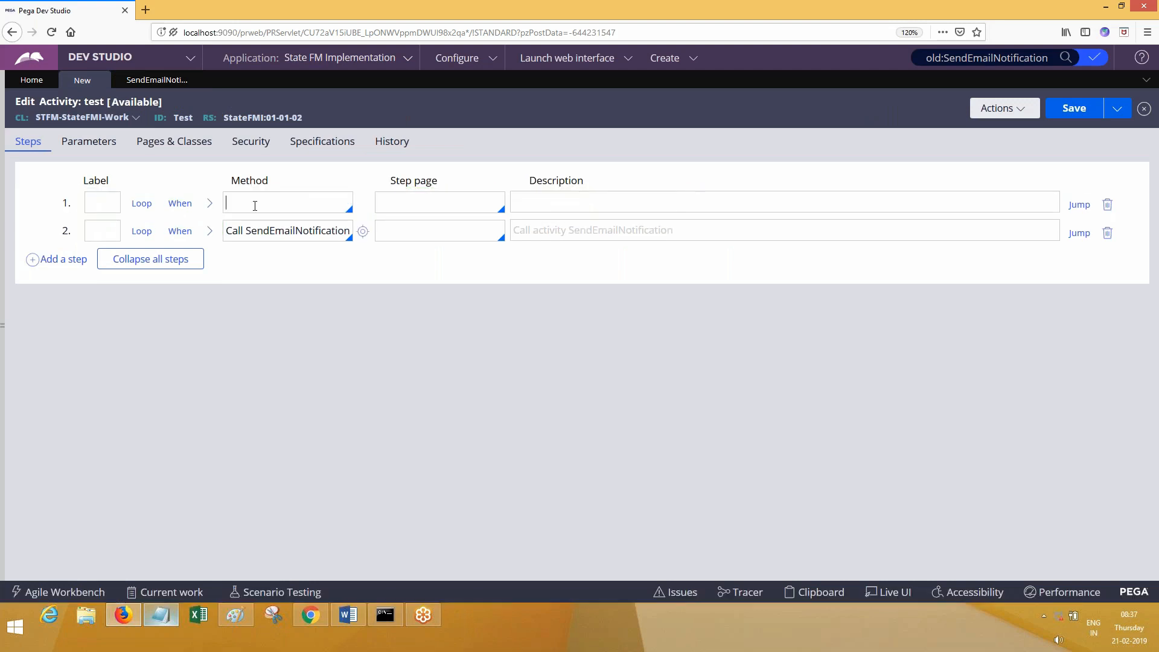
type("Property")
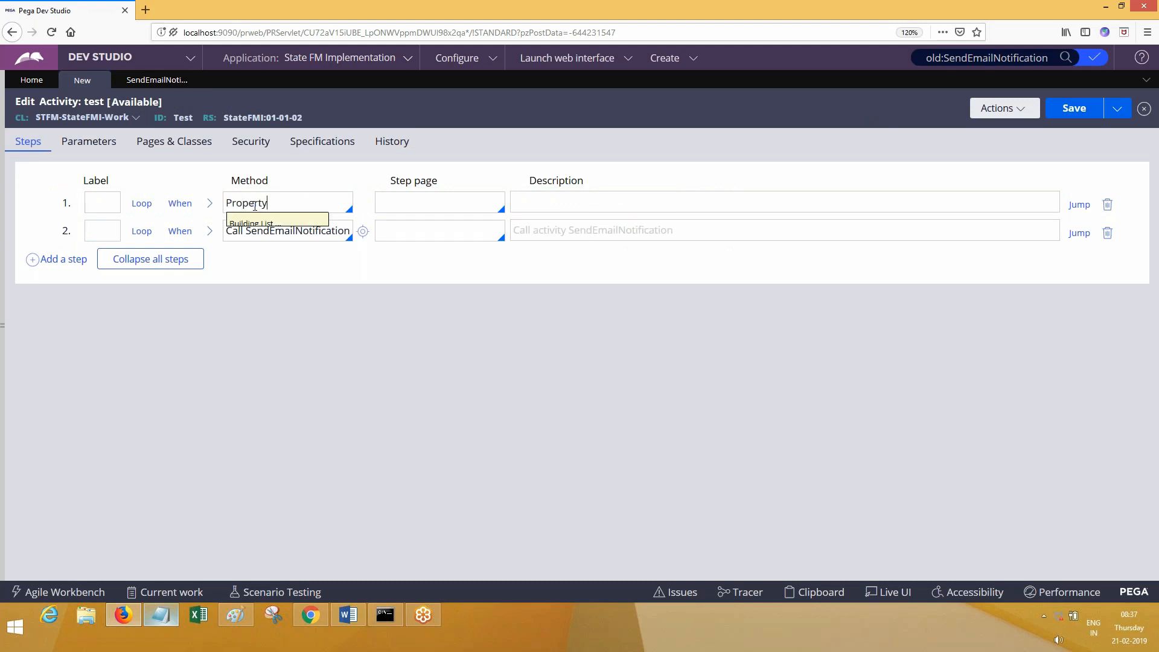
key("Down")
key("Down")
key("Down")
key("Down")
key("Down")
key("Down")
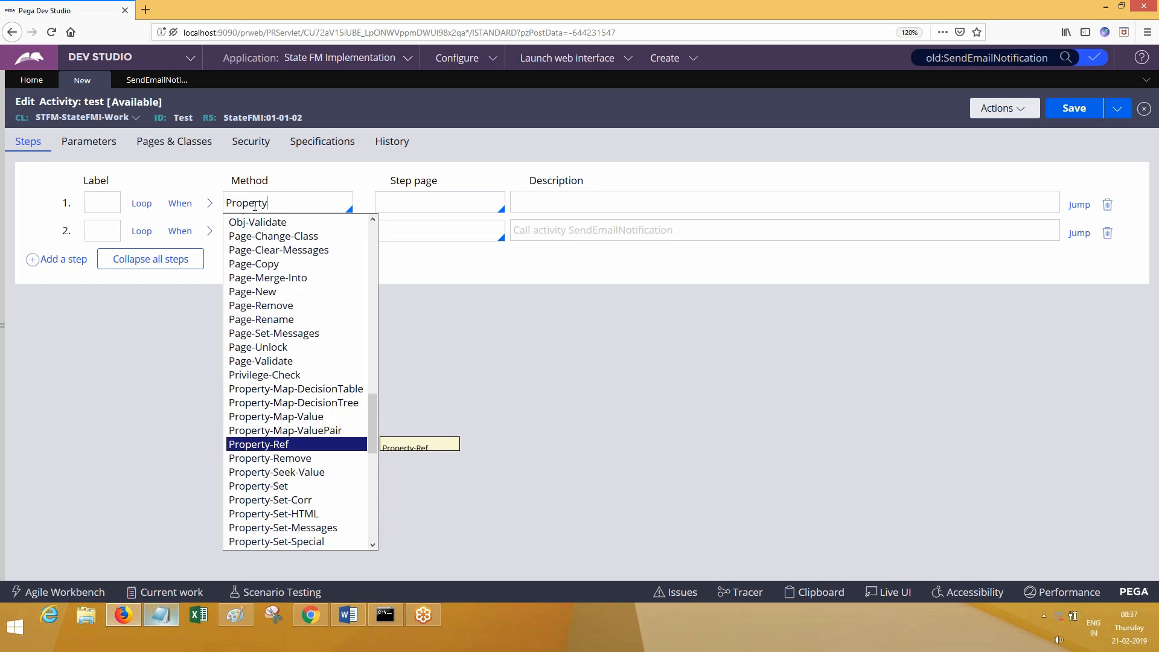
key("Up")
key("Up")
key("Down")
key("Down")
key("Down")
key("Return")
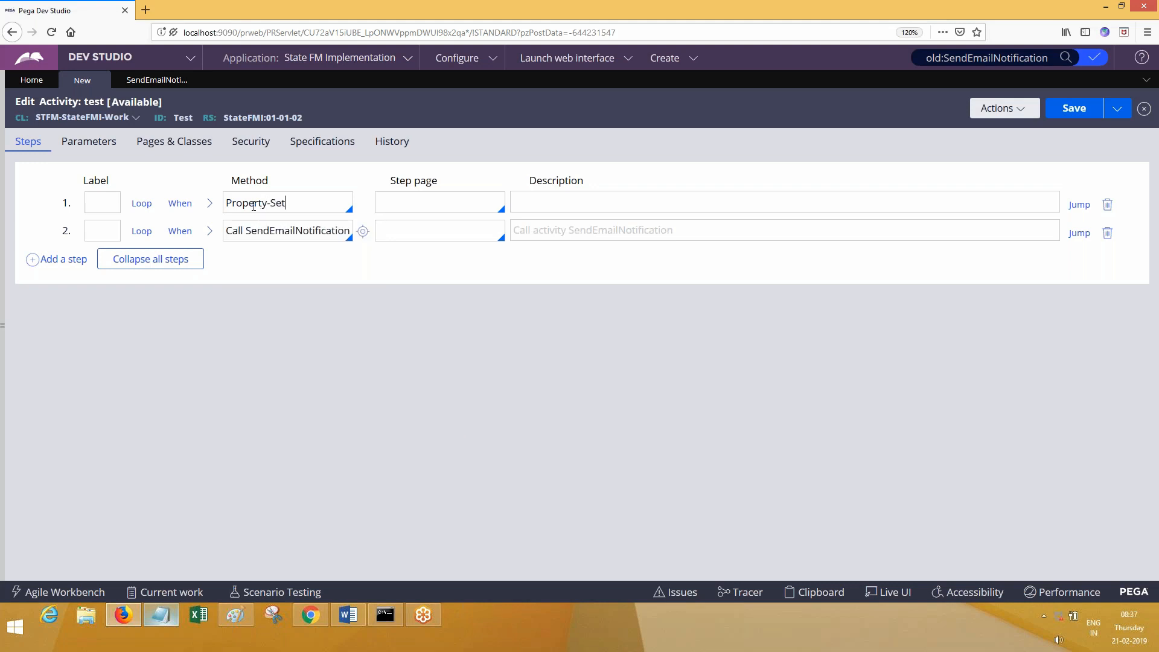
- Begin step 1's property name with 'Param.'
left_click(209, 204)
left_click(171, 293)
type("Parram")
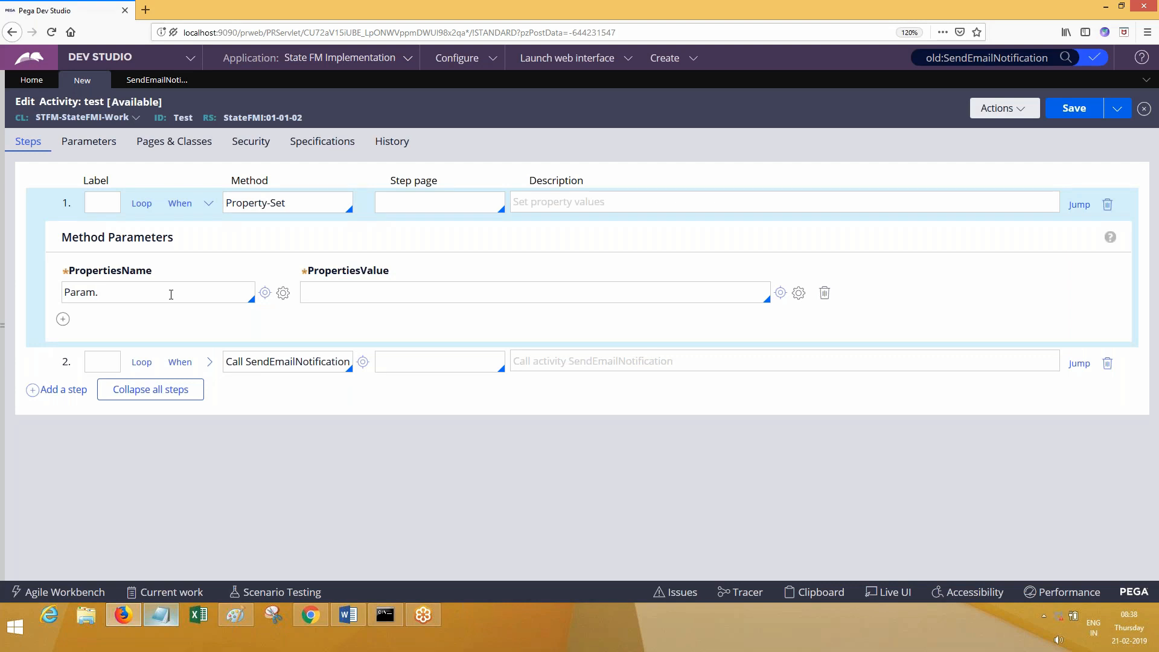
- Declare a parameter named 'to' on the test activity
left_click(141, 87)
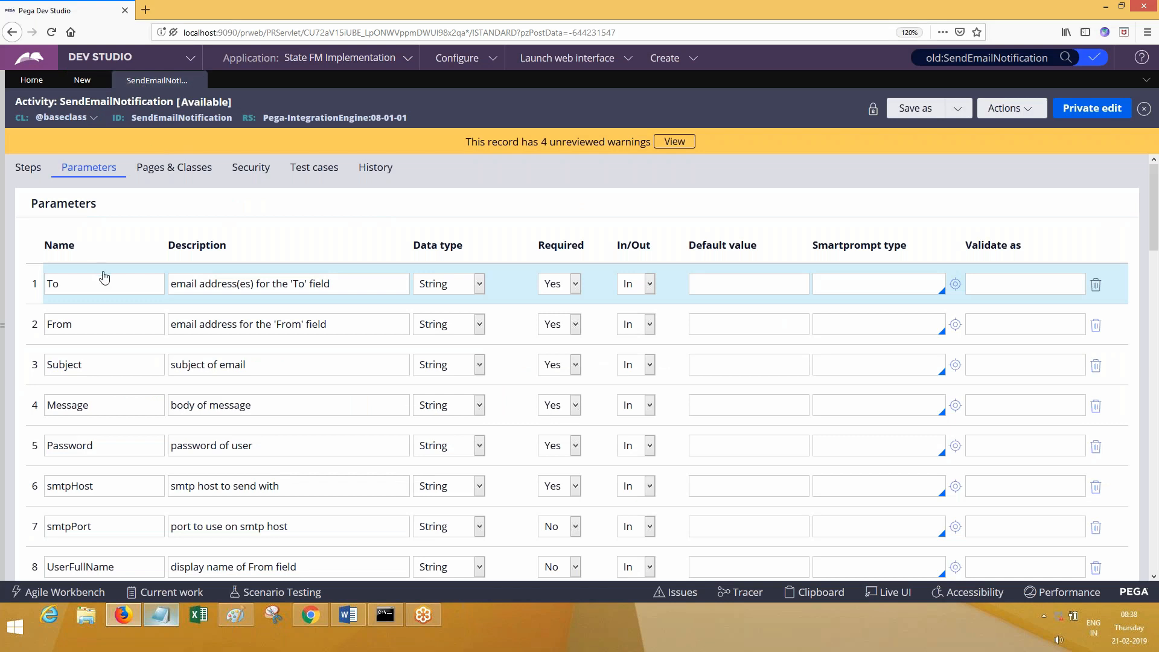
left_click(89, 88)
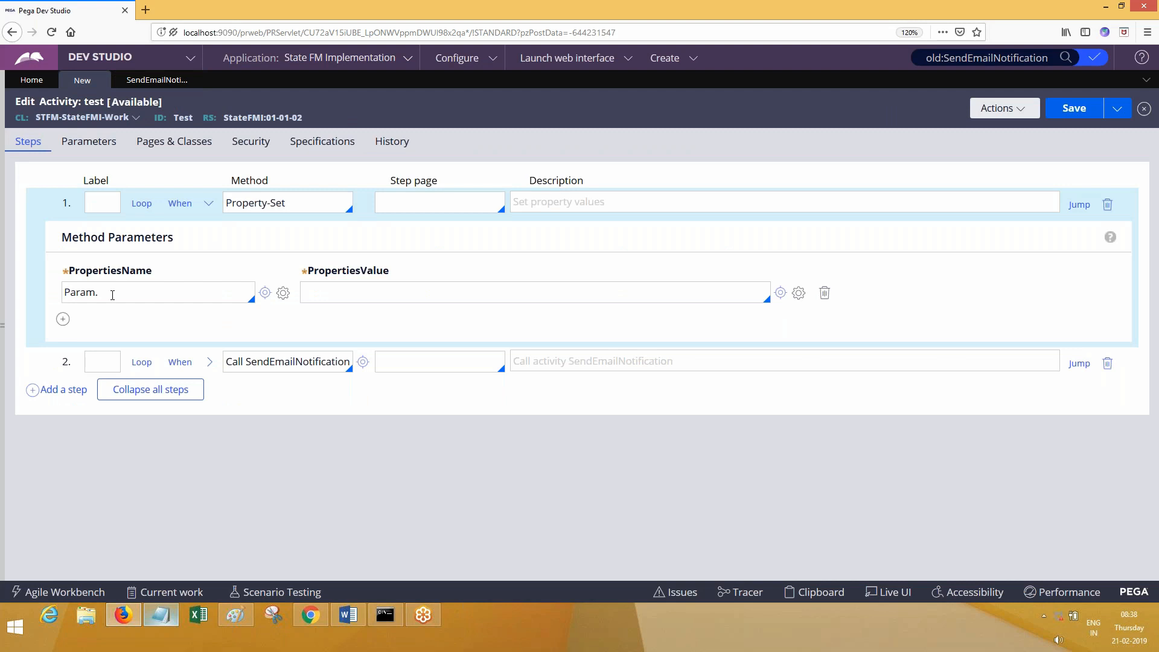
left_click(89, 141)
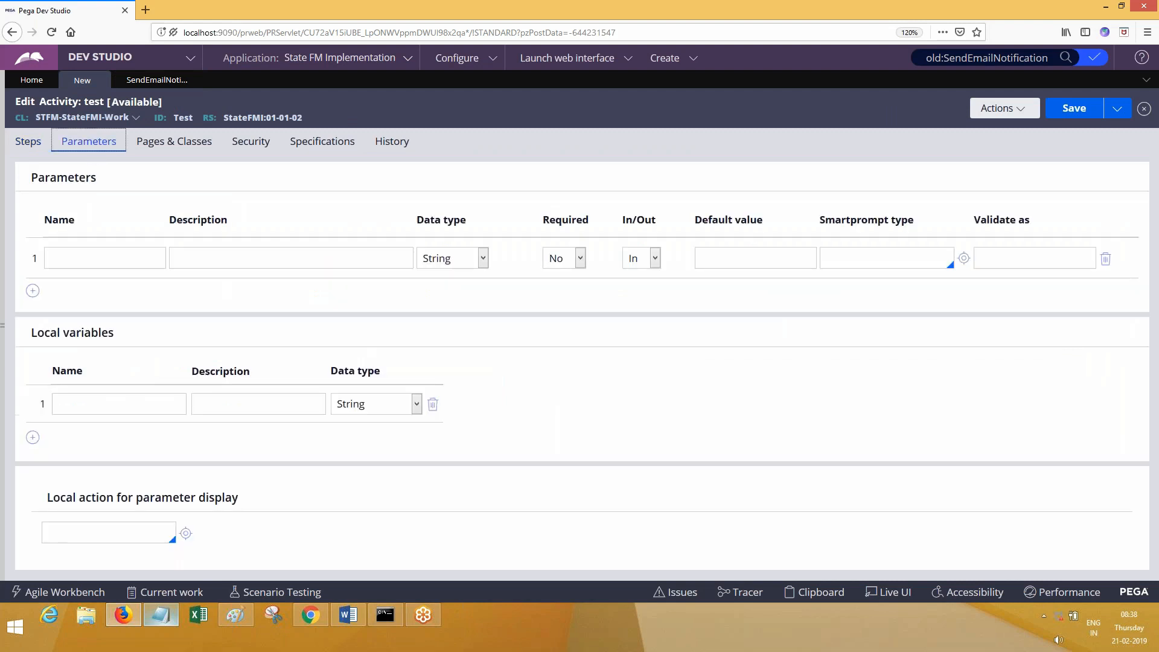
left_click(114, 250)
type("to")
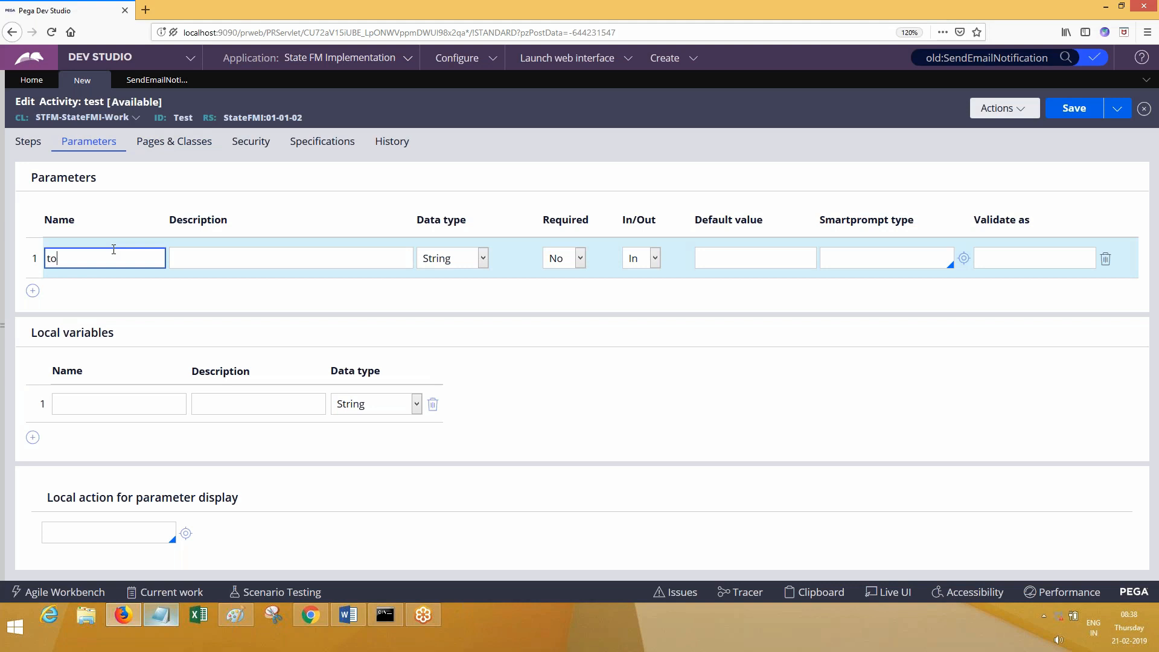
- Set step 1's property to Param.to and expand step 2's call parameters
left_click(28, 141)
left_click(121, 295)
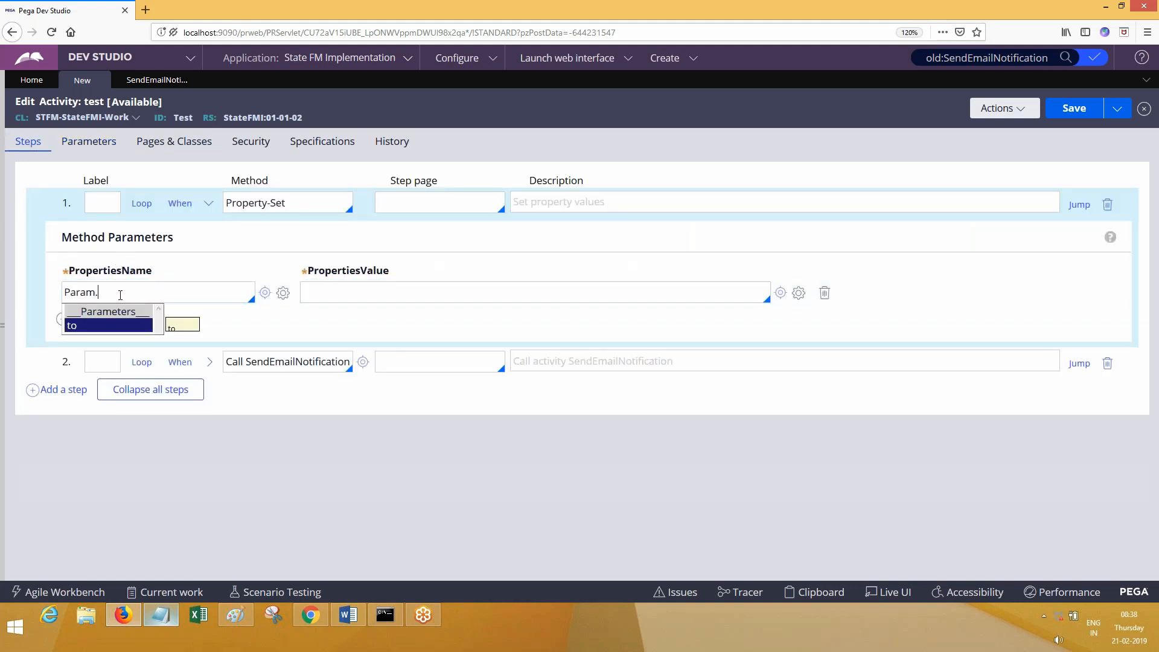
key("Return")
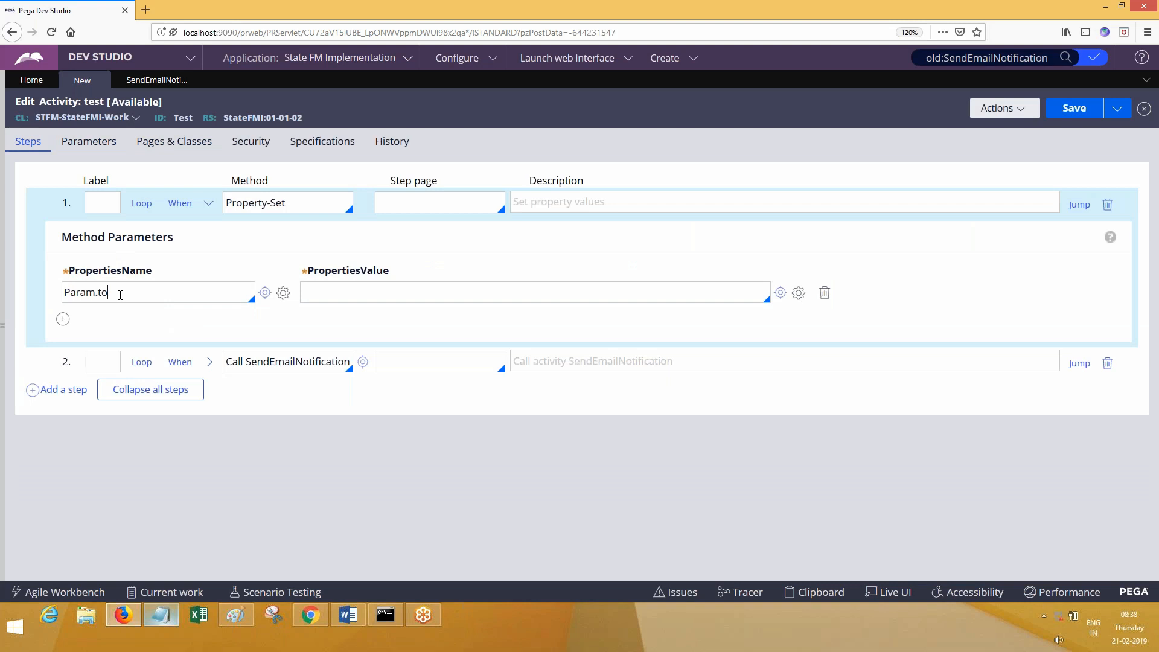
left_click(209, 362)
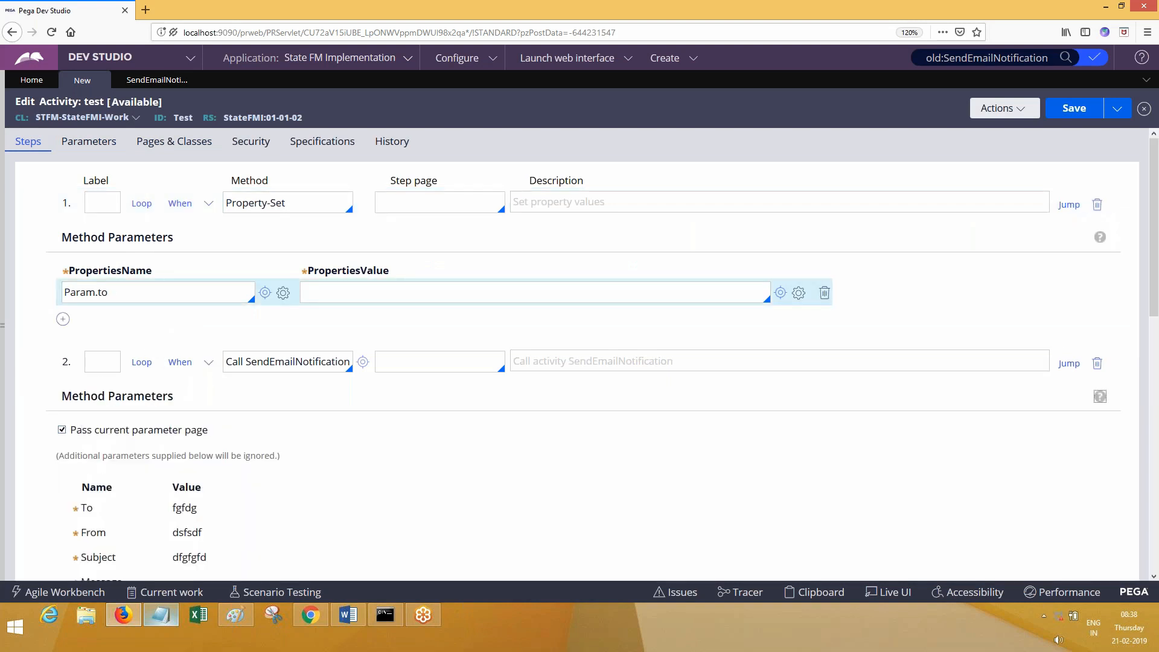
- Compare SendEmailNotification's To parameter with step 1's Param.to, ending on the SendEmailNotification tab
left_click(152, 80)
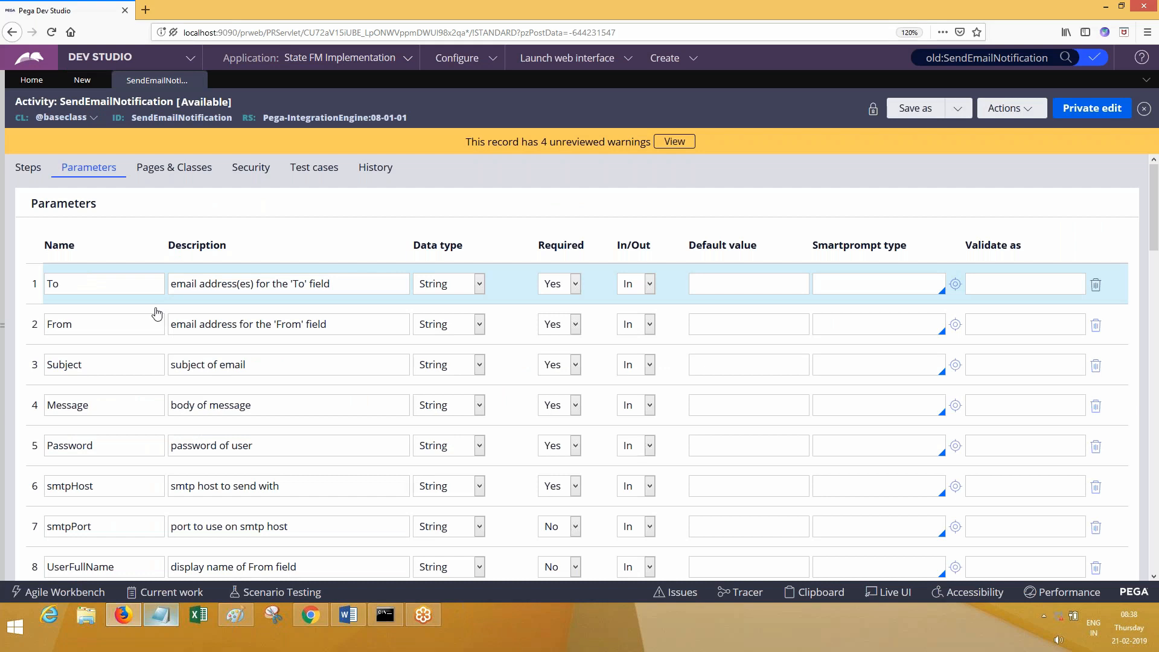
double_click(94, 286)
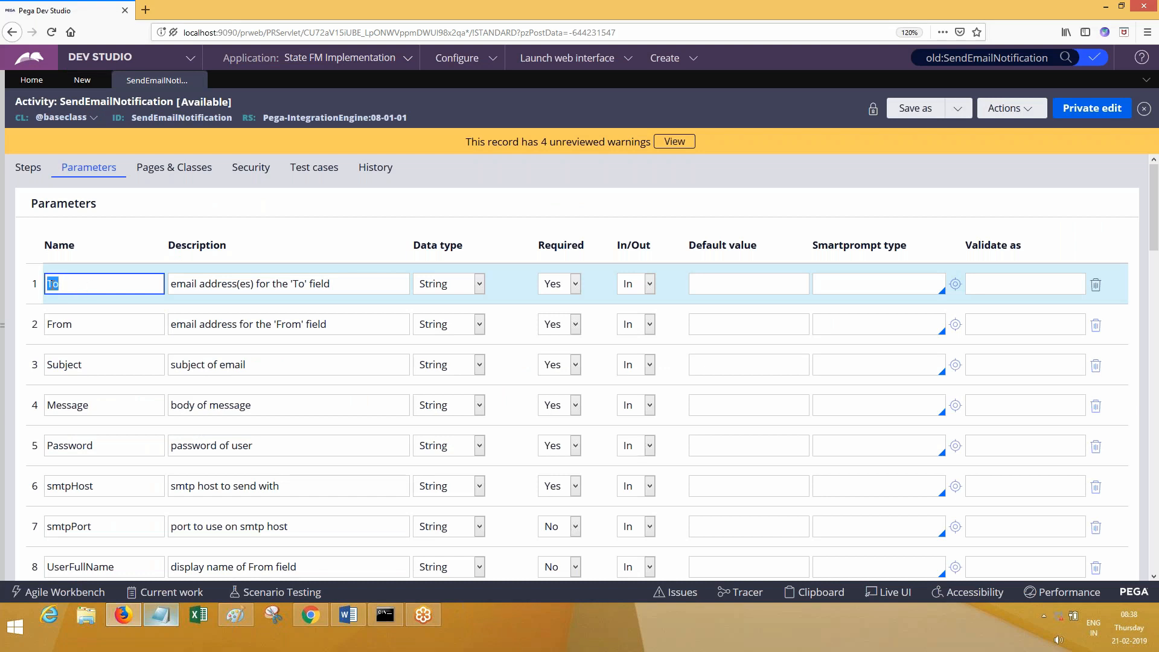
left_click(97, 79)
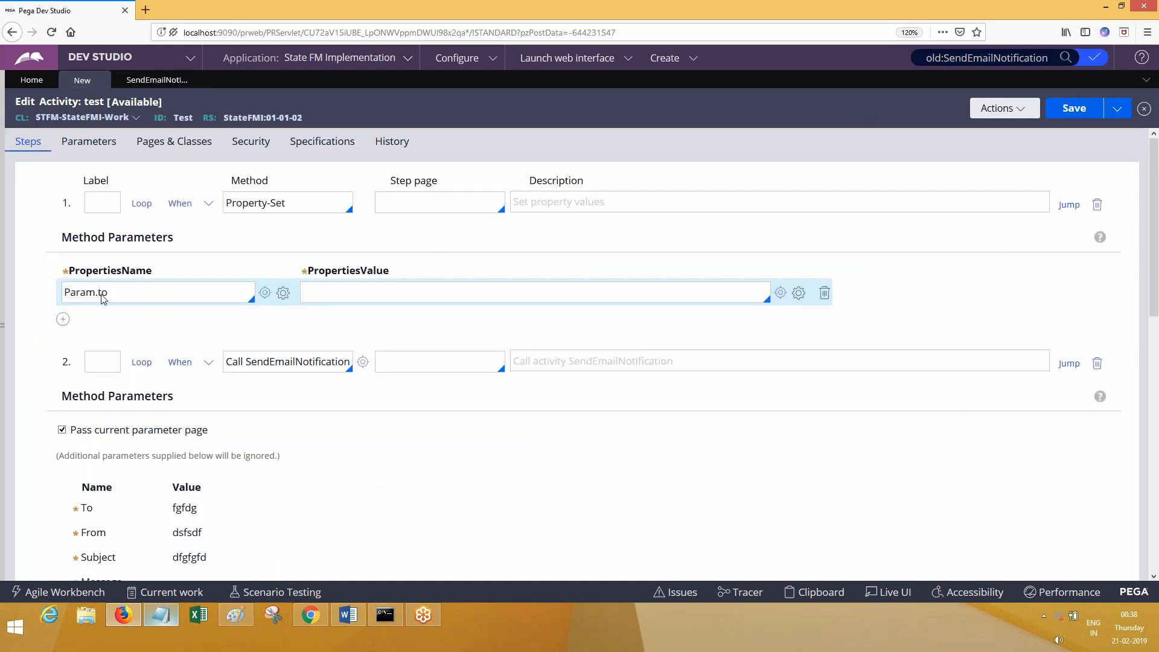
double_click(103, 293)
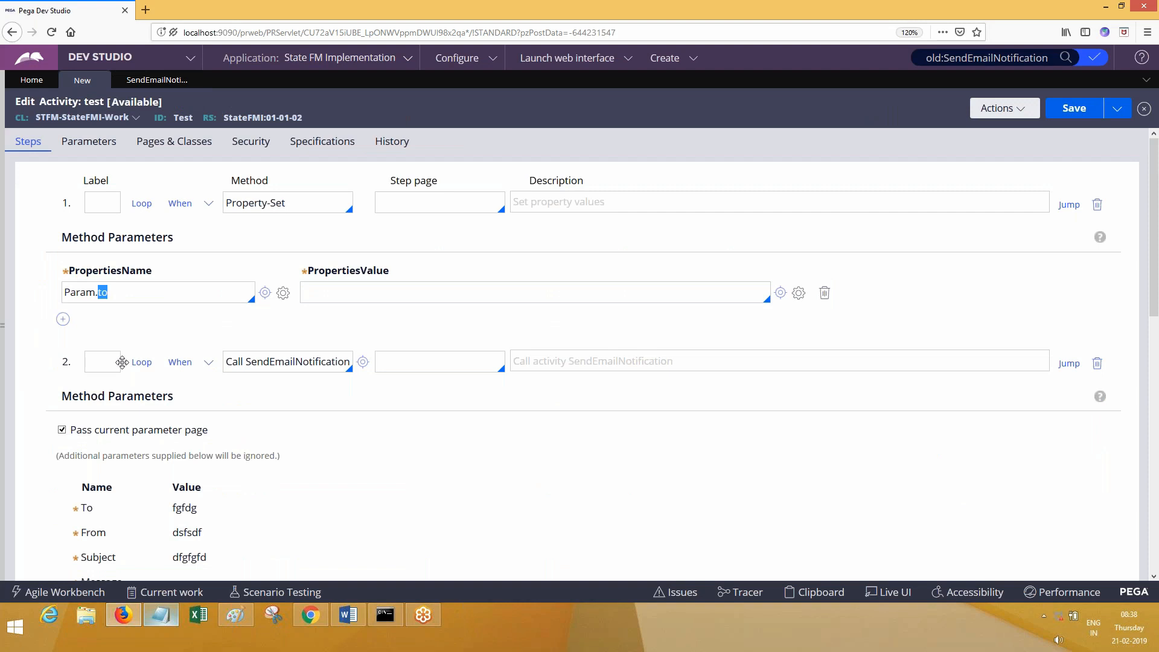
key("ctrl+a")
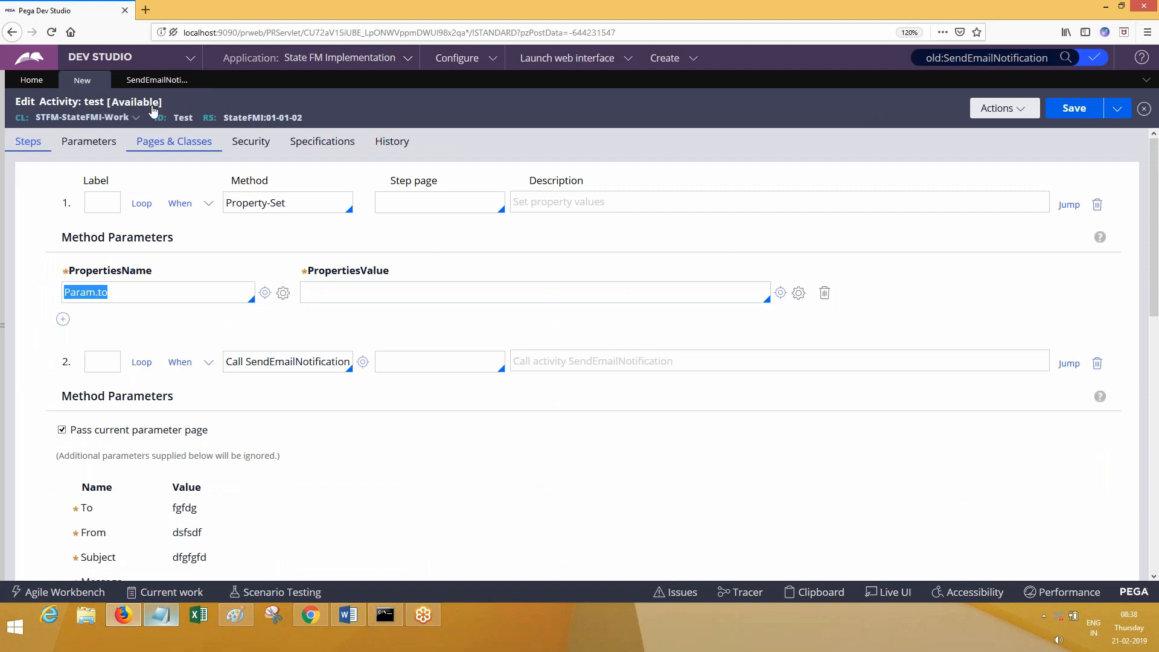
left_click(197, 80)
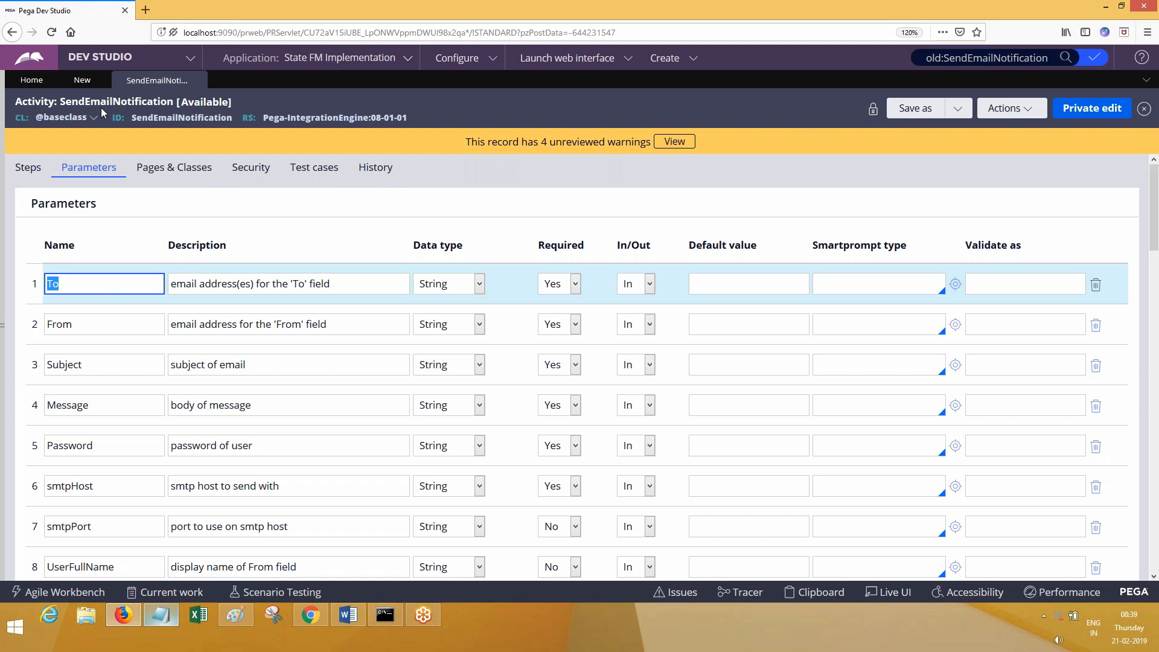
- Change step 1's property to Param.To, matching SendEmailNotification's To parameter name
left_click(86, 81)
left_click(123, 288)
key("BackSpace")
key("BackSpace")
type("To")
left_click(156, 80)
double_click(81, 280)
double_click(94, 287)
- Review the test activity's parameter, then untick 'Pass current parameter page' on the call
left_click(84, 81)
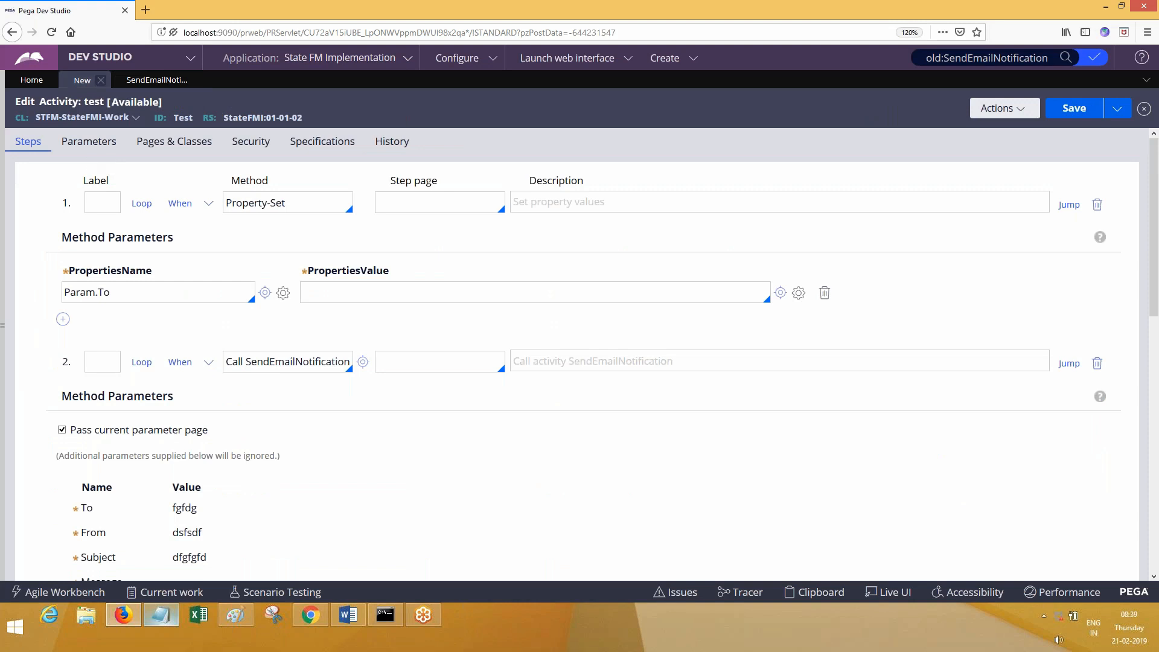
left_click(89, 141)
left_click(86, 260)
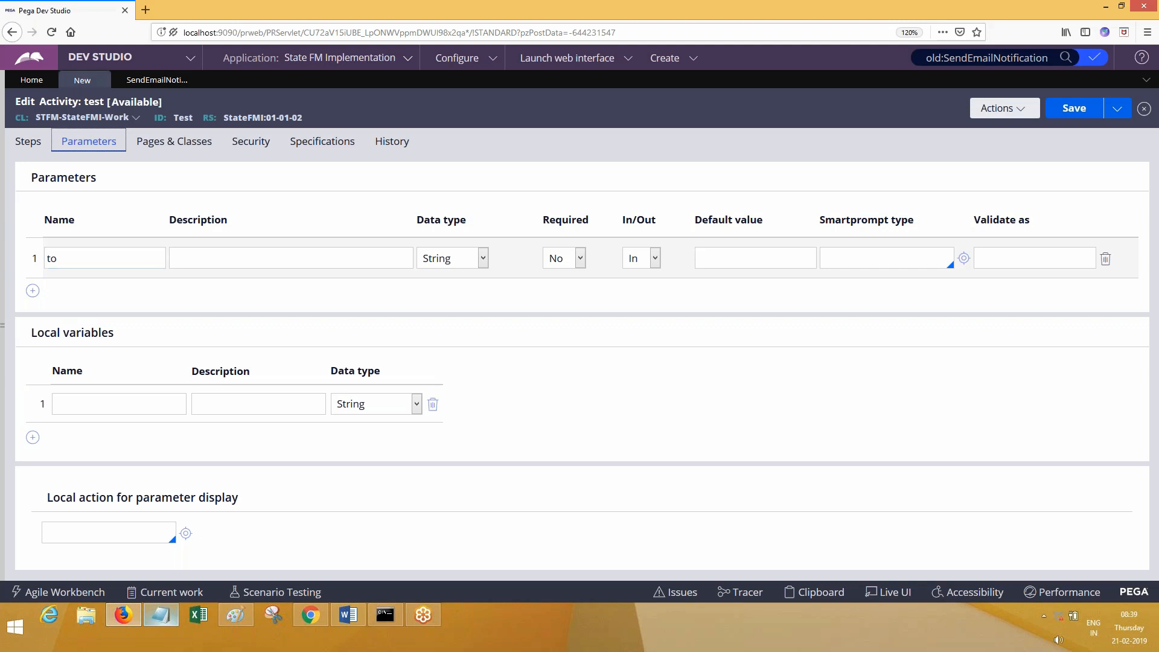
left_click(29, 142)
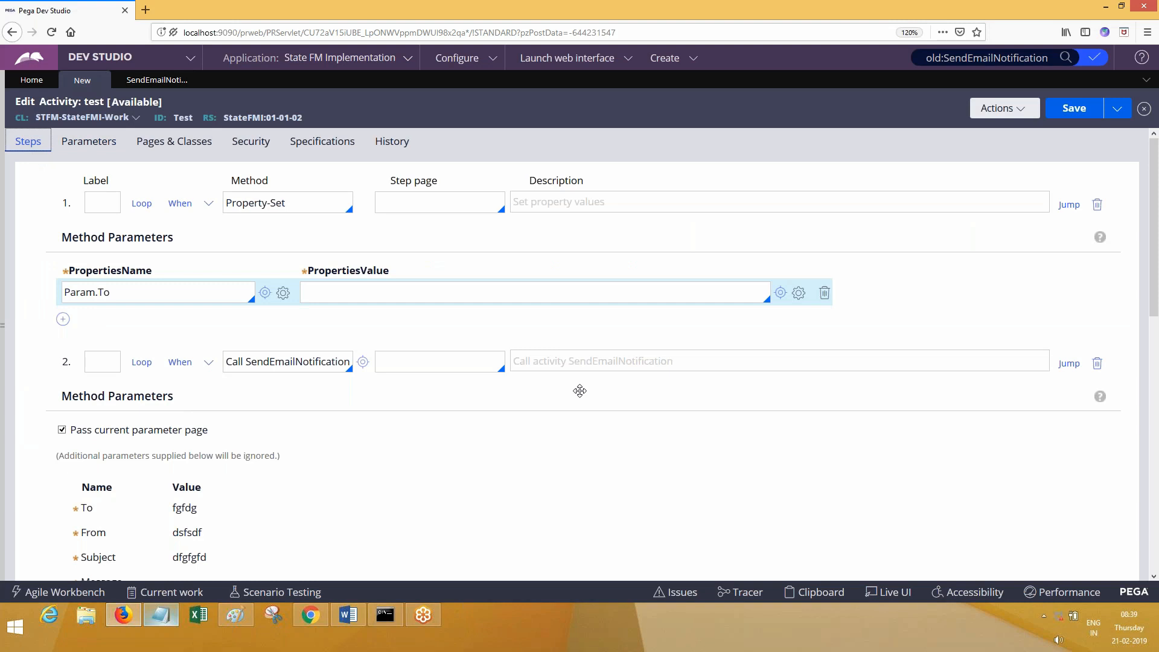
left_click(75, 431)
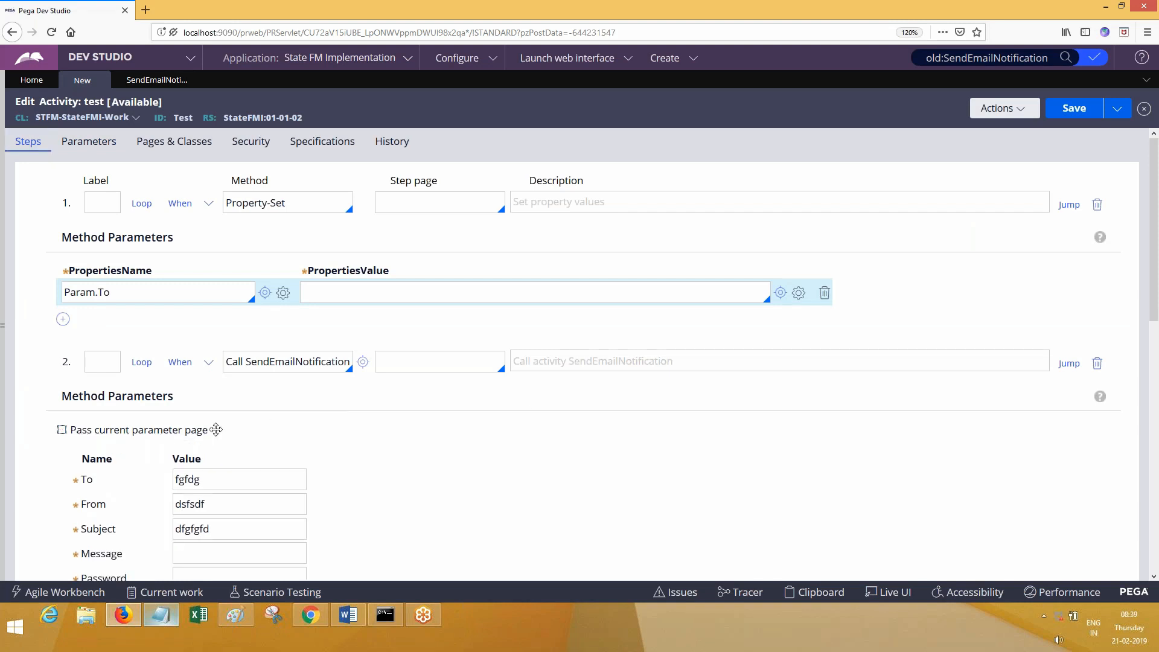
left_click(359, 617)
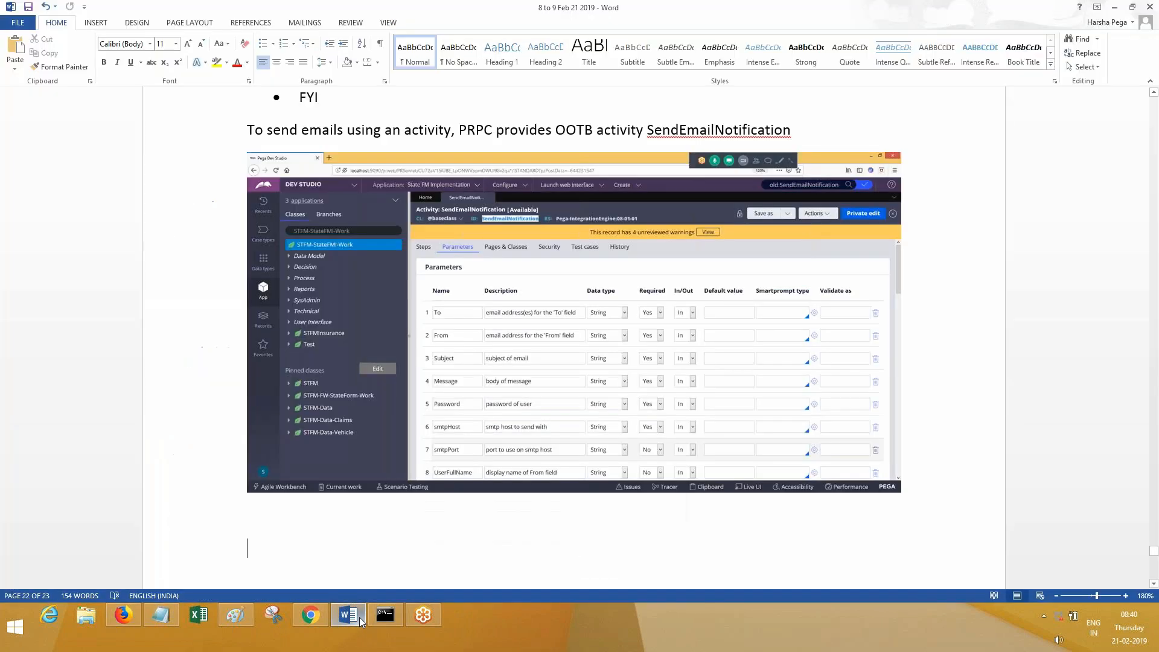
- Close the previous Word section with 'DONE...' and a dashed horizontal rule
left_click(360, 618)
left_click(359, 617)
type("DONE...")
key("Return")
type("----------")
key("Return")
key("Return")
key("Return")
key("Return")
key("Return")
- Add a centred 'Passing Parameters' heading in Title style
type("Pa")
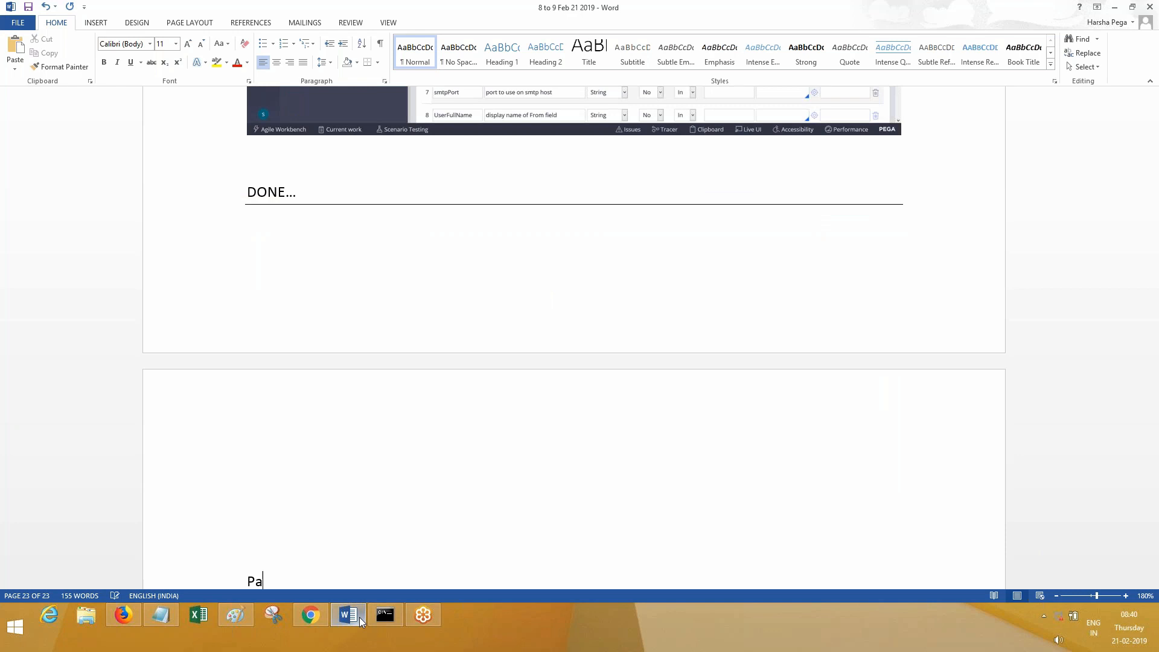
type("ssing Parameters")
key("shift+Home")
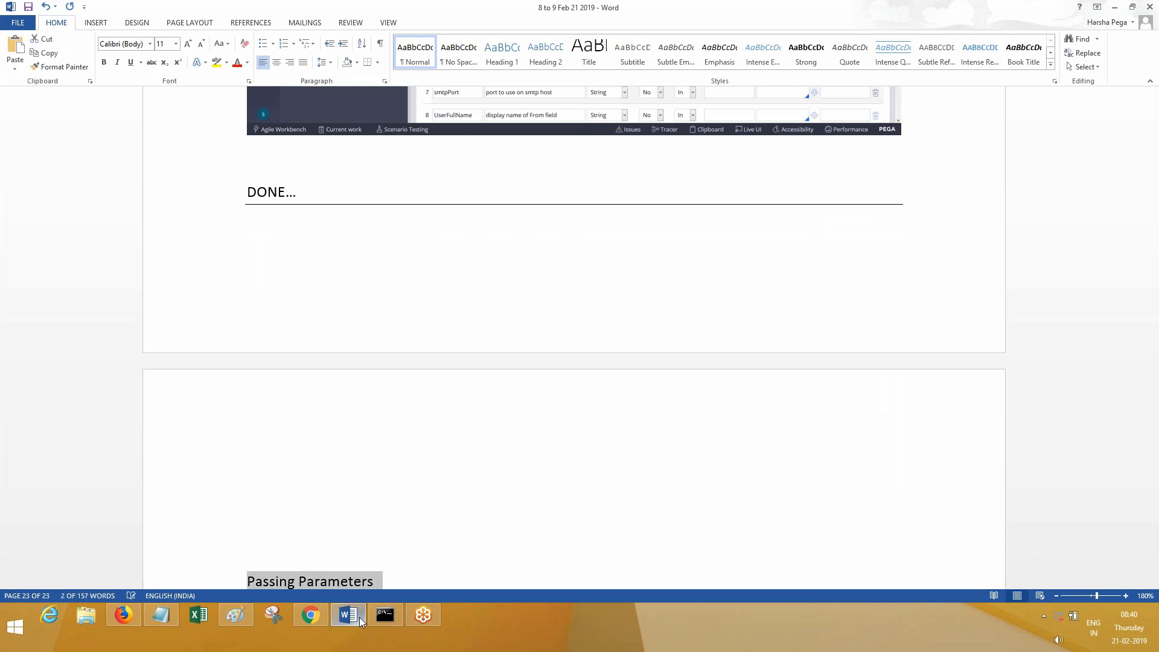
left_click(607, 53)
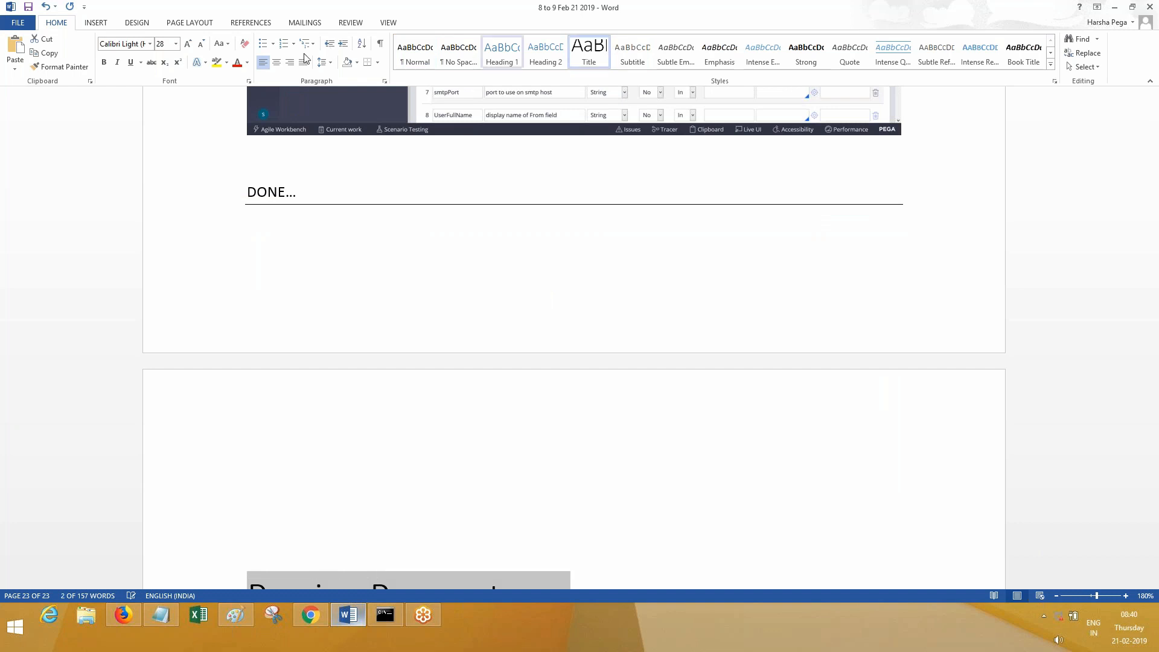
left_click(277, 63)
scroll(1057, 492, "down", 6)
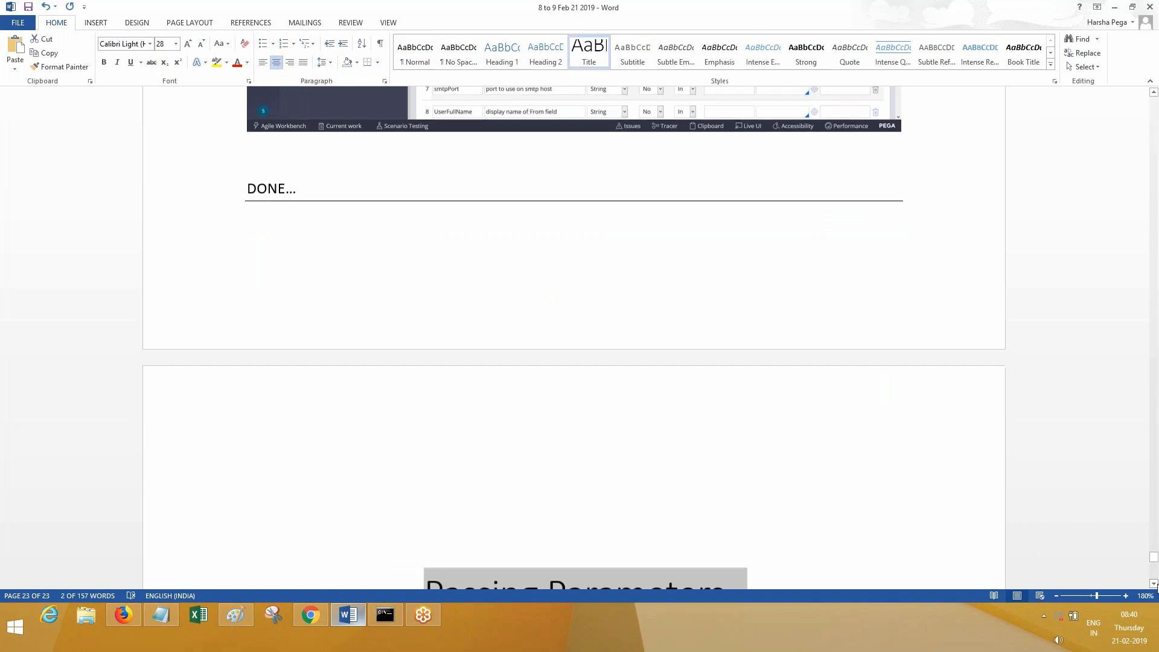
left_click(855, 311)
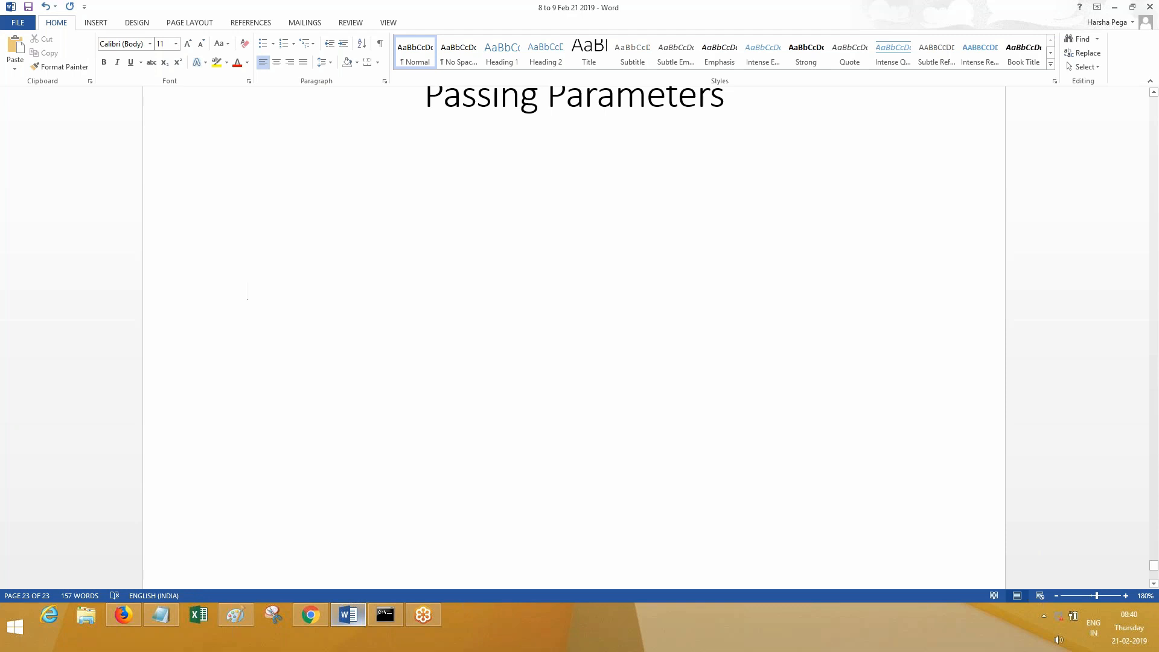
- Paste the Dev Studio screenshot under the heading and start 'In the above screen shot,'
key("ctrl+v")
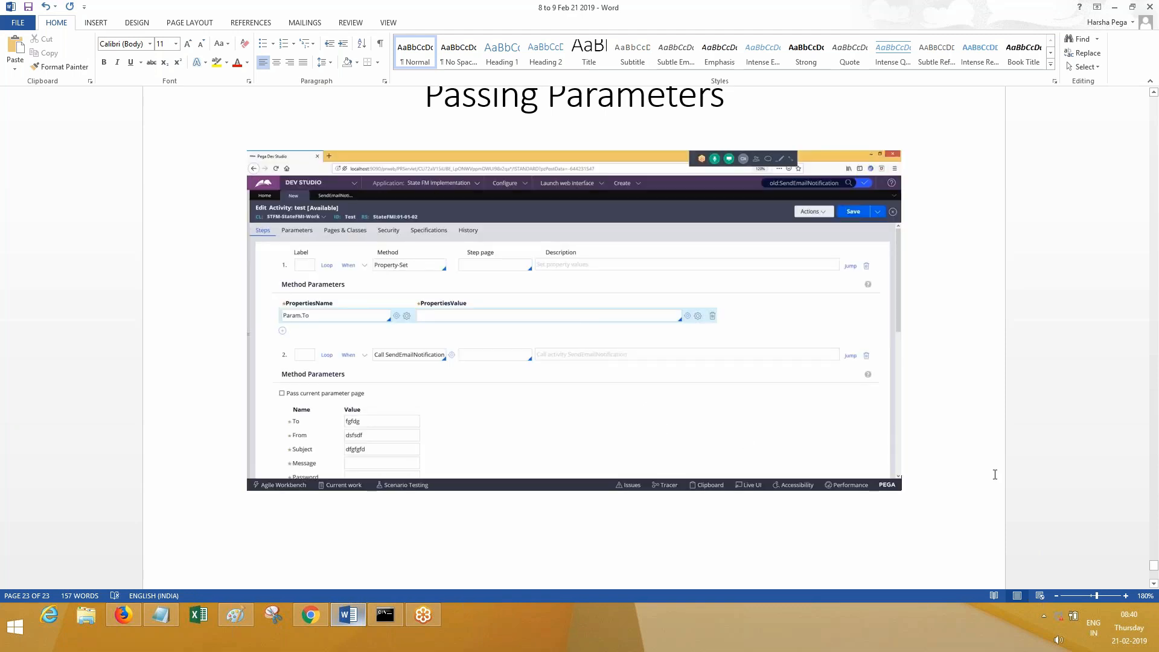
key("Return")
type("In ")
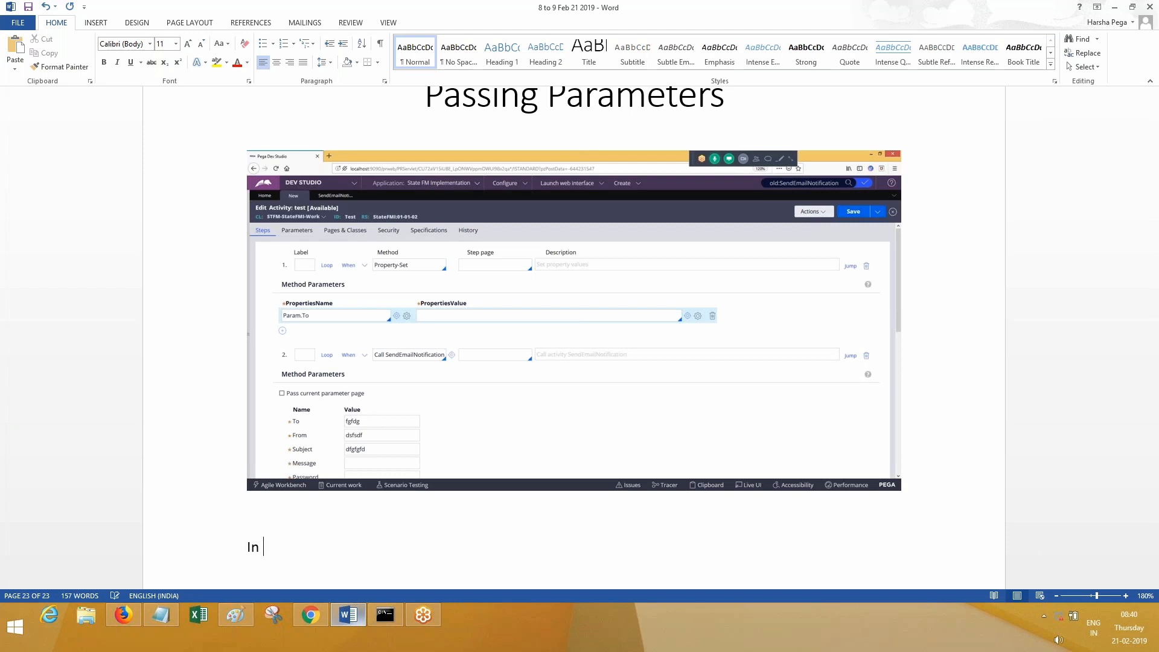
type("the above screen shot,")
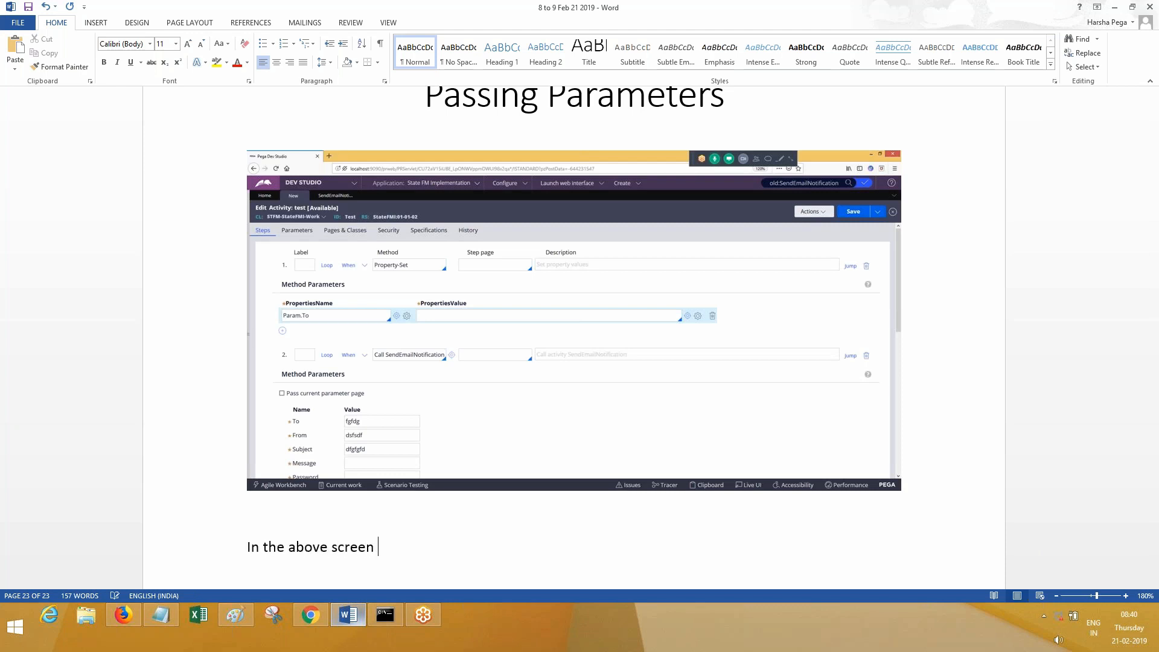
key("BackSpace")
type(", we")
key("BackSpace")
key("BackSpace")
- Write that selecting 'Pass Current Parameter Page' passes the Parent Activity's Param Page to the Child Activity
type("If we select ")
type("the Option")
type(" \"PassCu")
key("BackSpace")
key("BackSpace")
type("Curr")
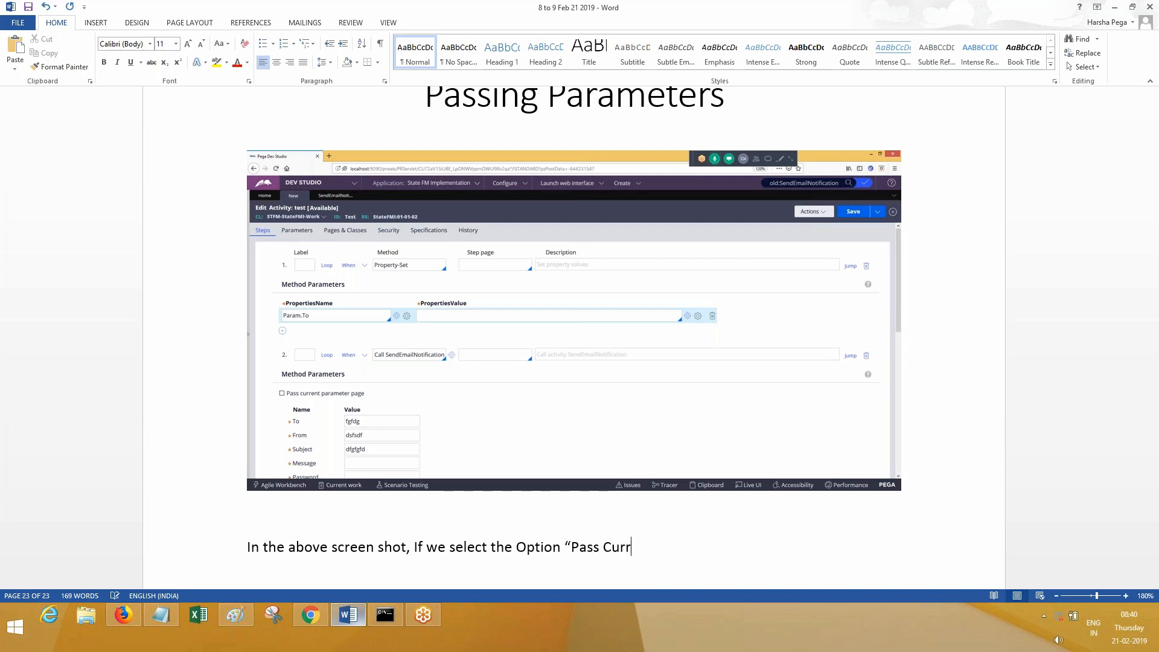
type("ent Parameter Page\"")
type(".")
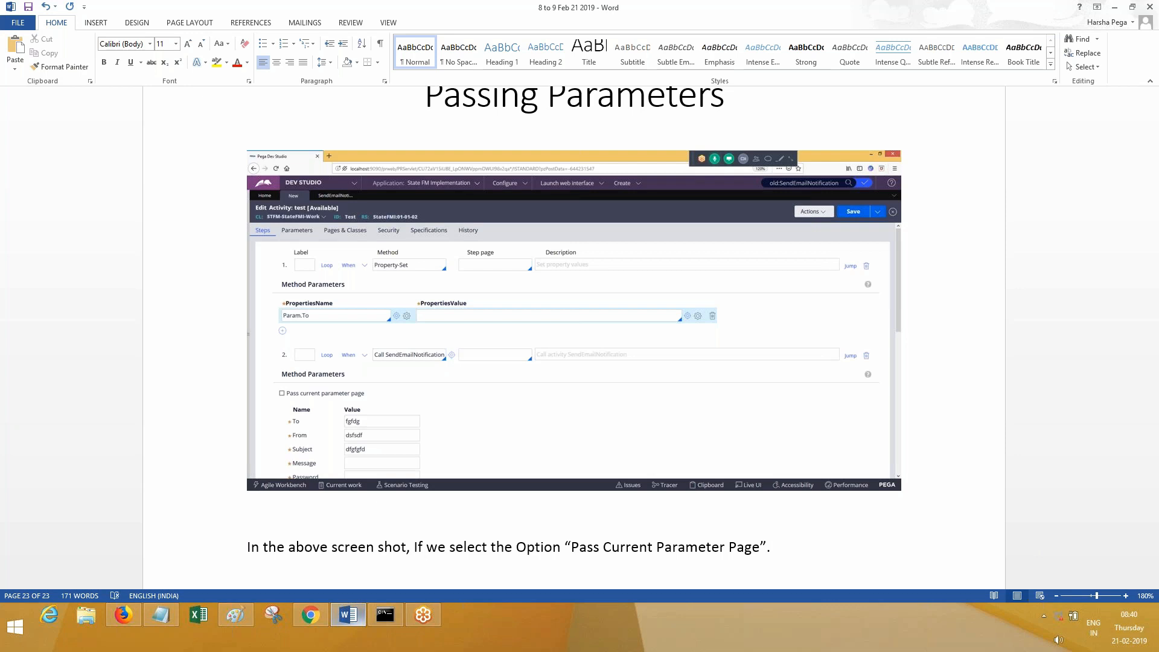
type(" The Param,")
key("BackSpace")
key("BackSpace")
type("Pa")
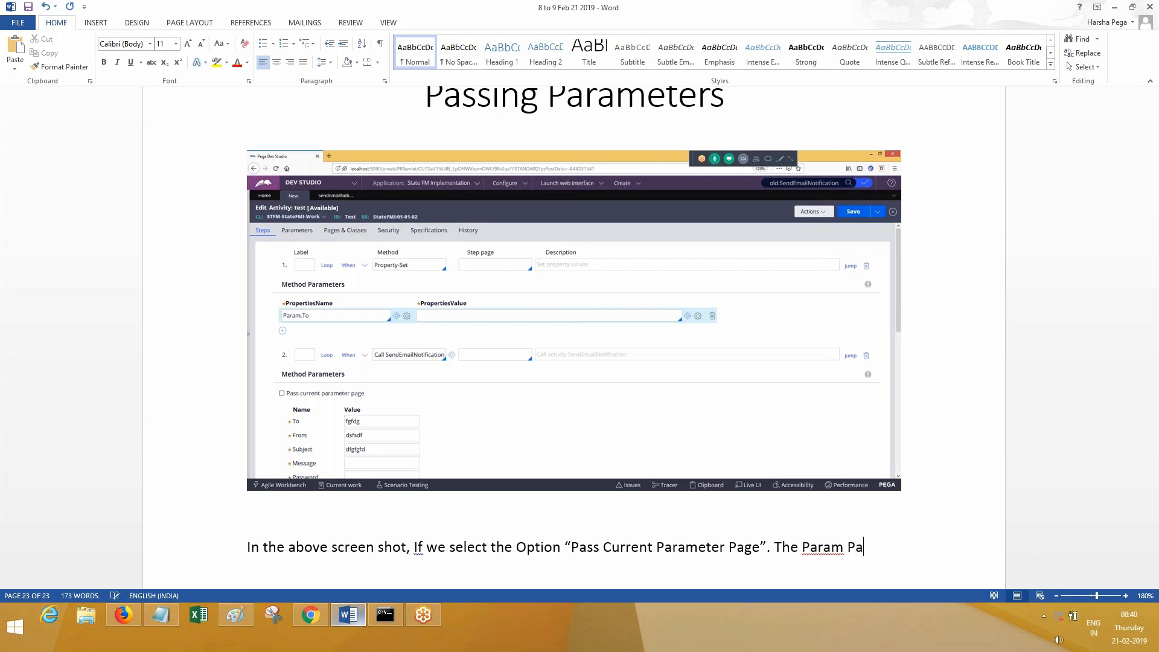
type("ge of Parent")
key("BackSpace")
key("BackSpace")
key("BackSpace")
key("BackSpace")
key("BackSpace")
type("arent ")
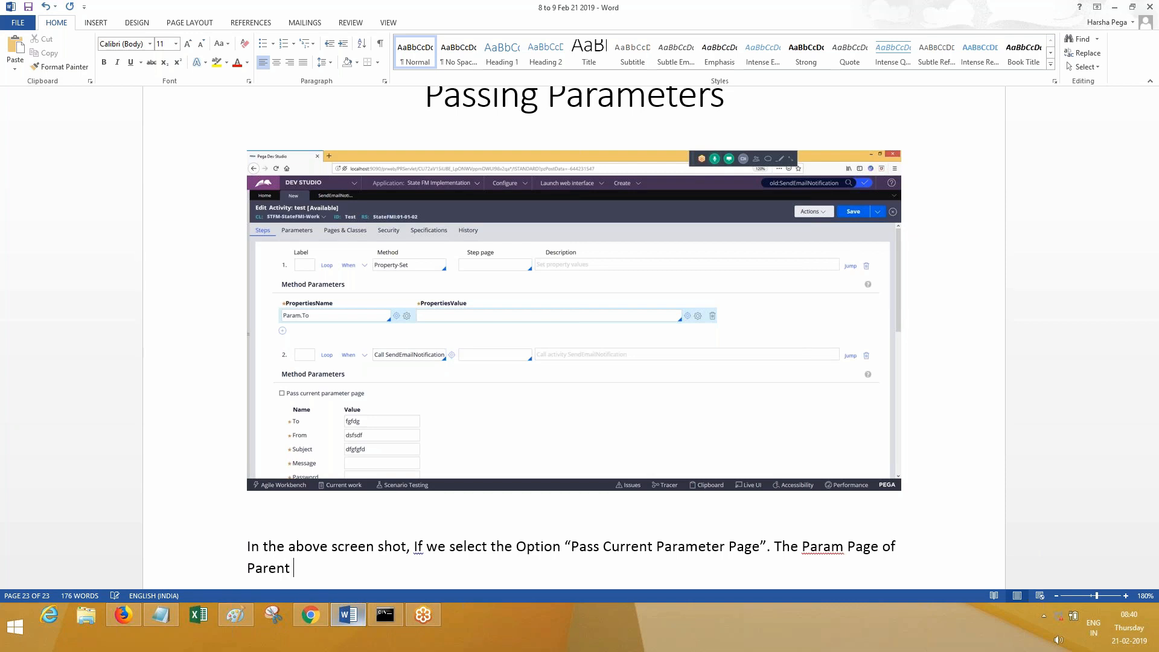
type("Activity will be")
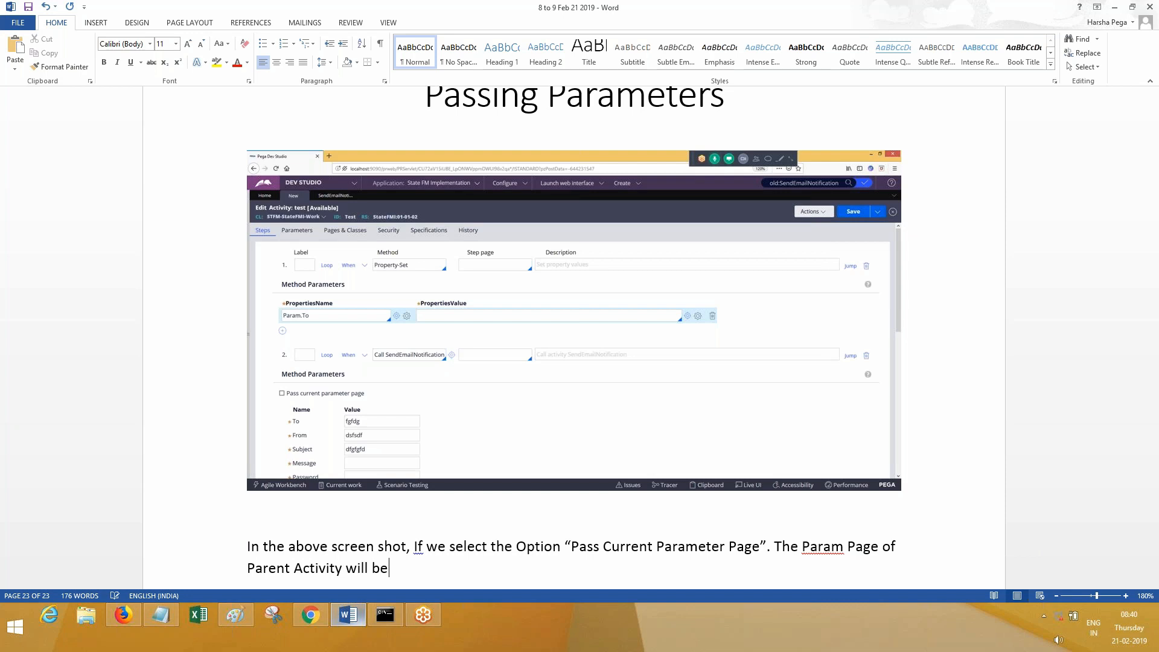
type(" Passed to Child ")
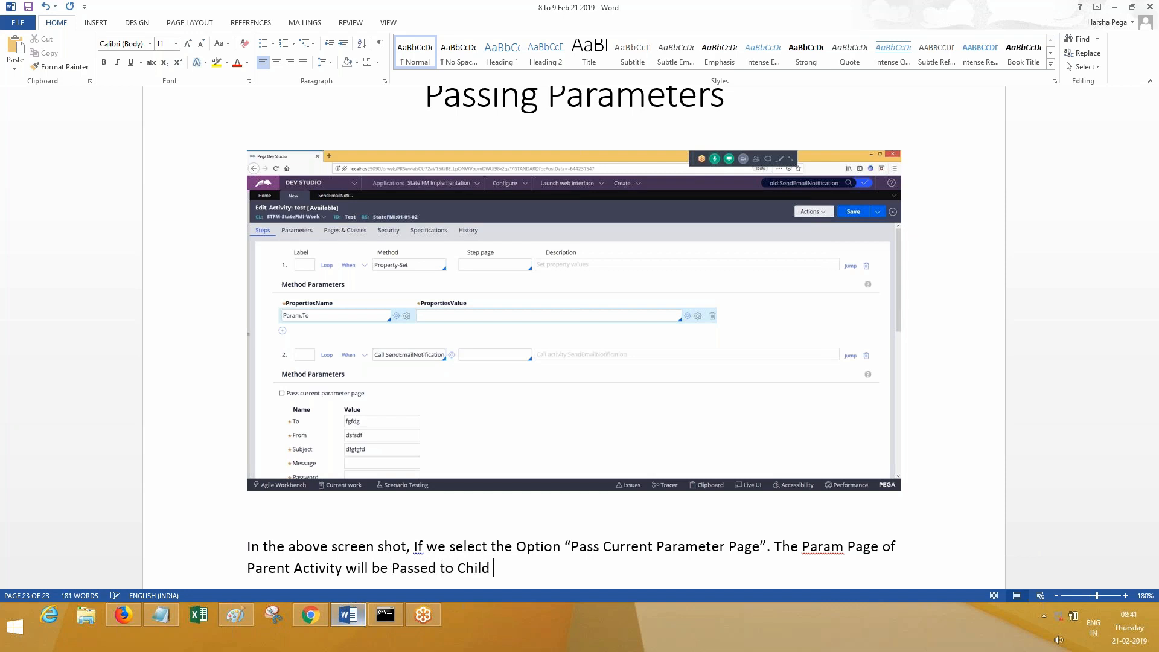
type("Activty,")
key("Return")
key("BackSpace")
key("BackSpace")
key("BackSpace")
key("BackSpace")
type("ity.")
- Begin the note 'Before we do pass, make sure that the Parameters must be set'
key("Return")
key("Return")
type("Before we do pass, make sure that the Pare")
key("BackSpace")
type("ameters must")
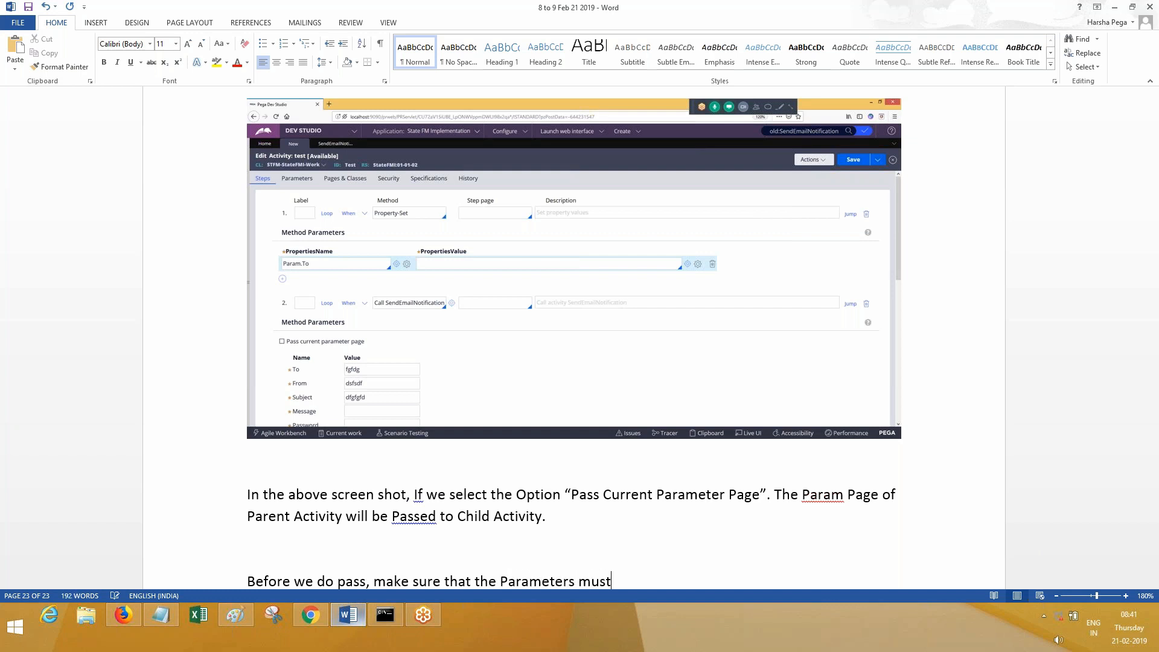
type(" be set")
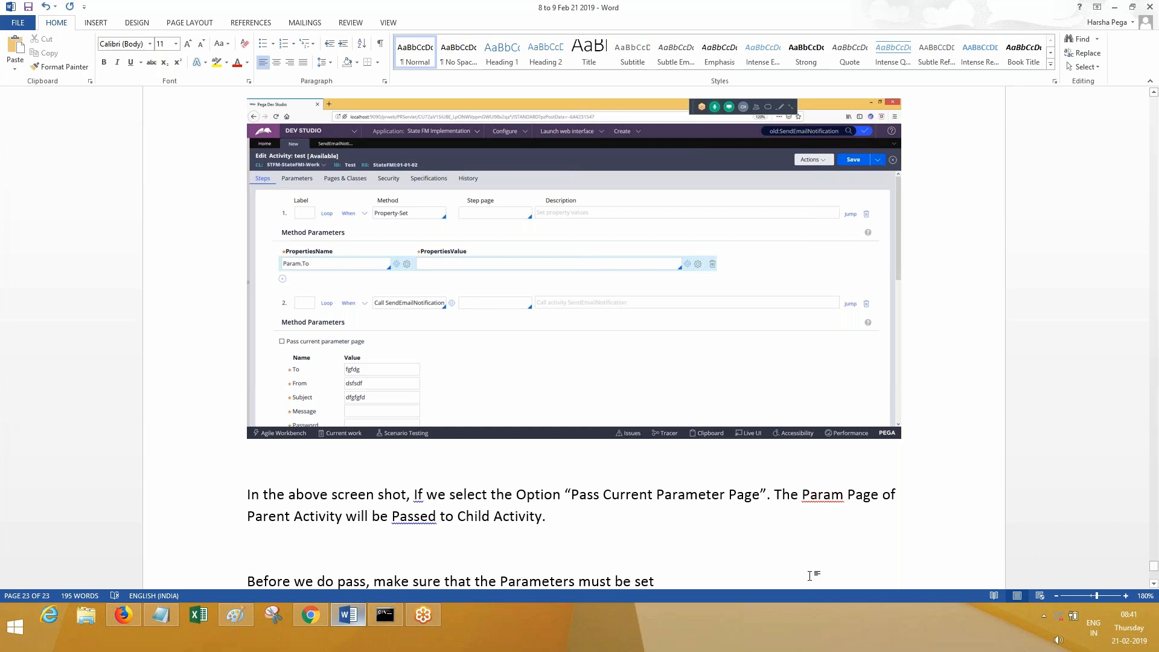
- Add 'at Parent Activity itself.' and 'So, the parameters of child activity must be defined on Parent activity as well.'
type("at ")
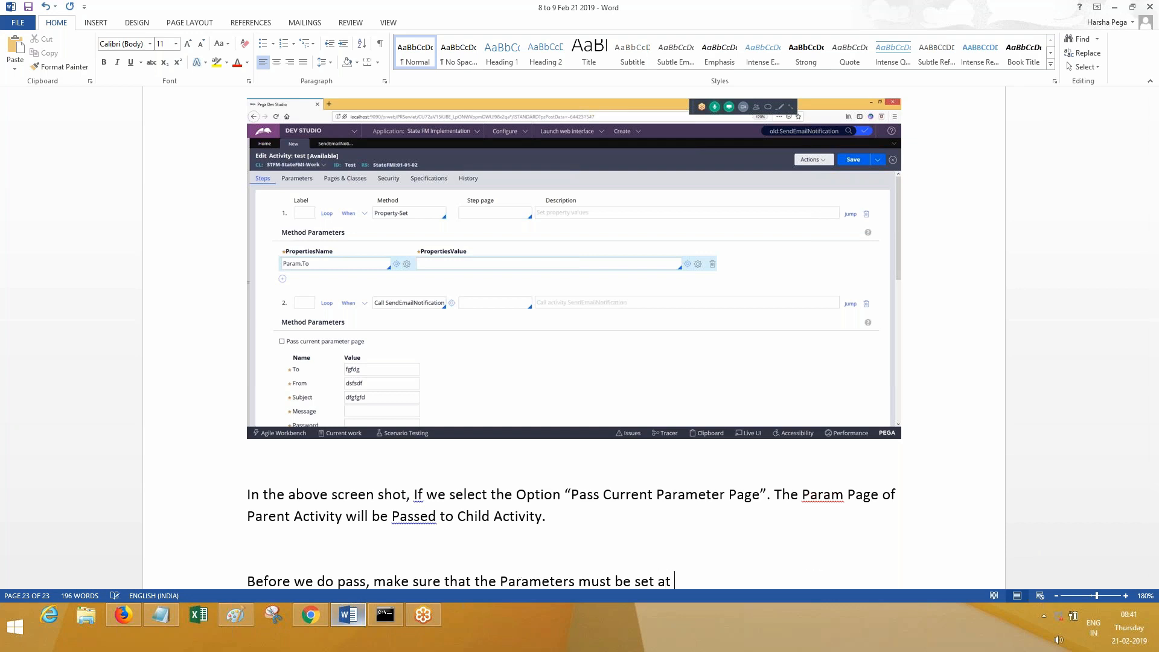
type("Parent Activity itself.")
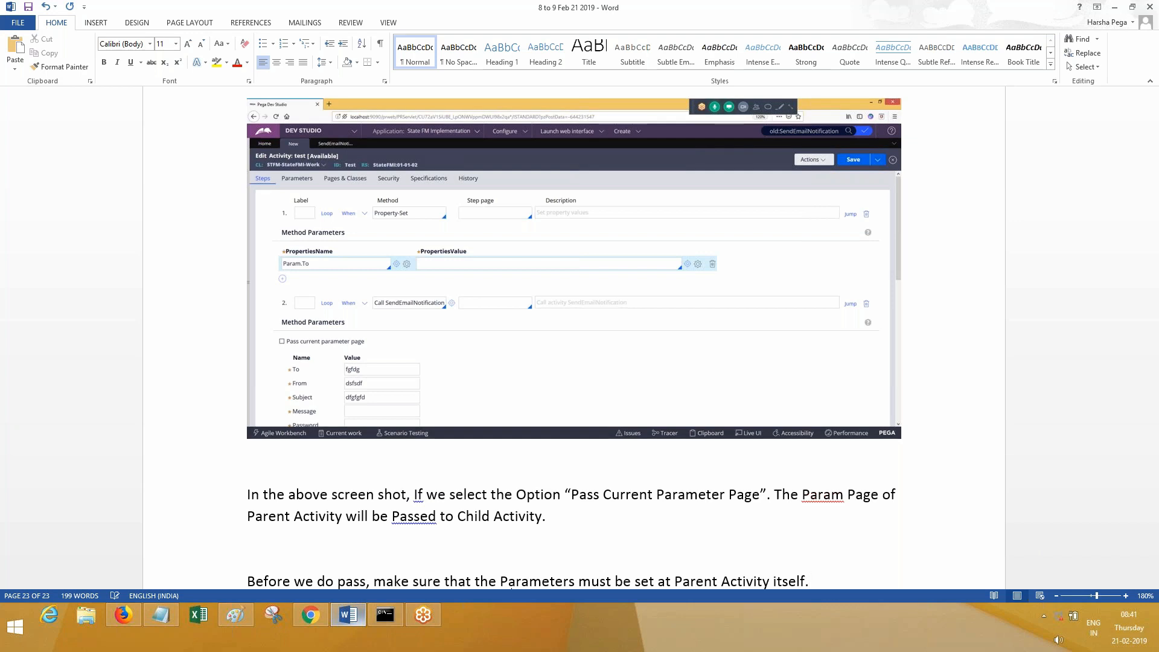
key("Return")
key("Return")
type("Th")
key("BackSpace")
key("BackSpace")
type("So, the parameters of child activi")
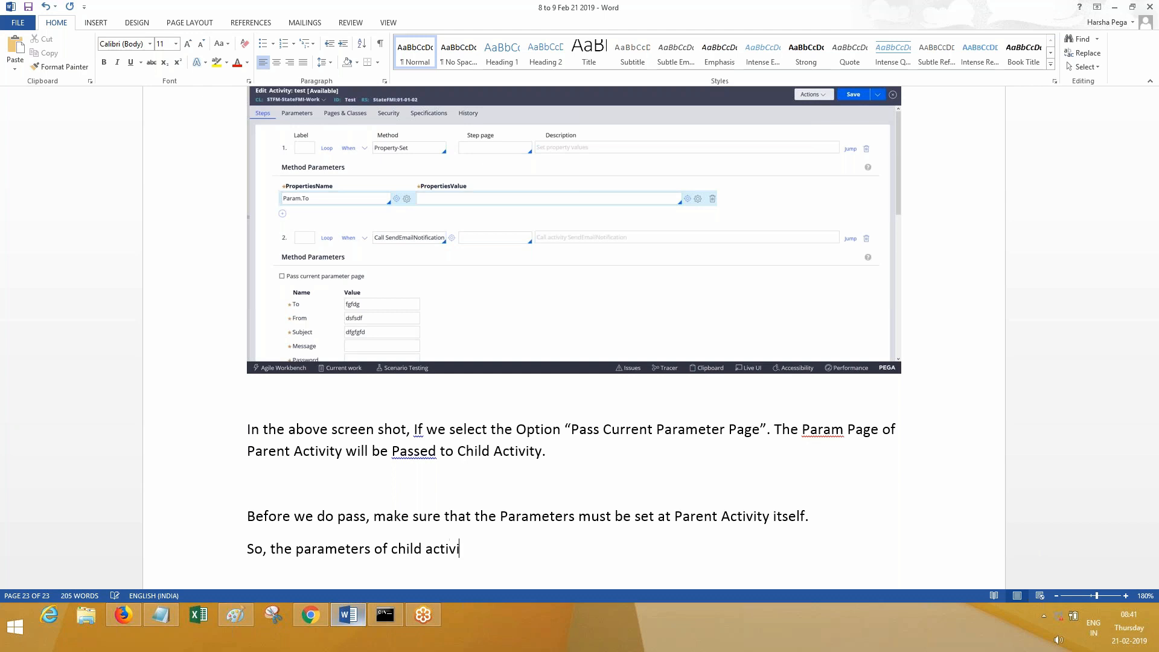
type("ty must be defined on Par")
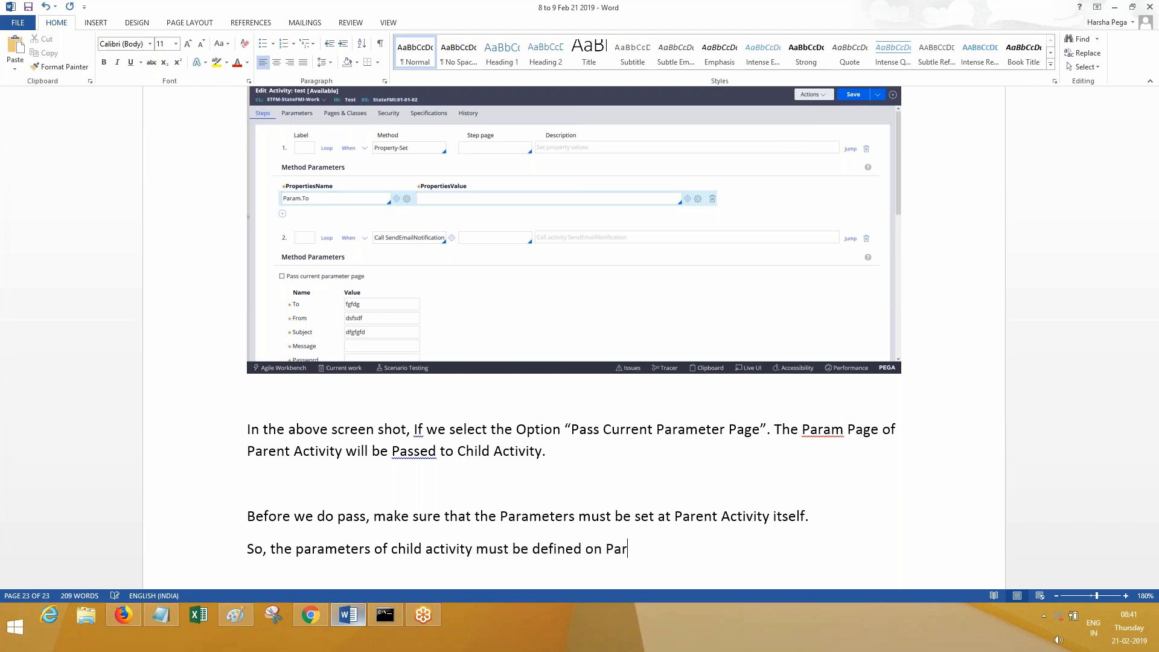
type("ent activity as well, T")
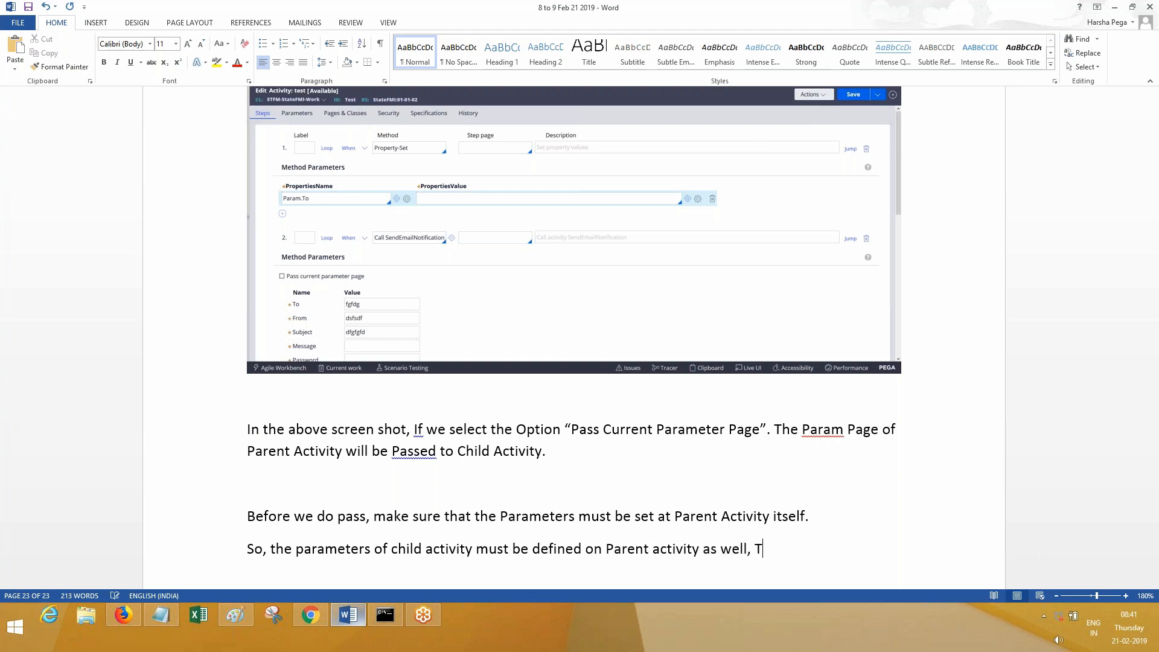
key("BackSpace")
key("BackSpace")
type(".")
- Add bullet '* Parameters on Both Rules must be Matching.' and re-tick 'Pass current parameter page' in Pega
key("Return")
type("* Both ")
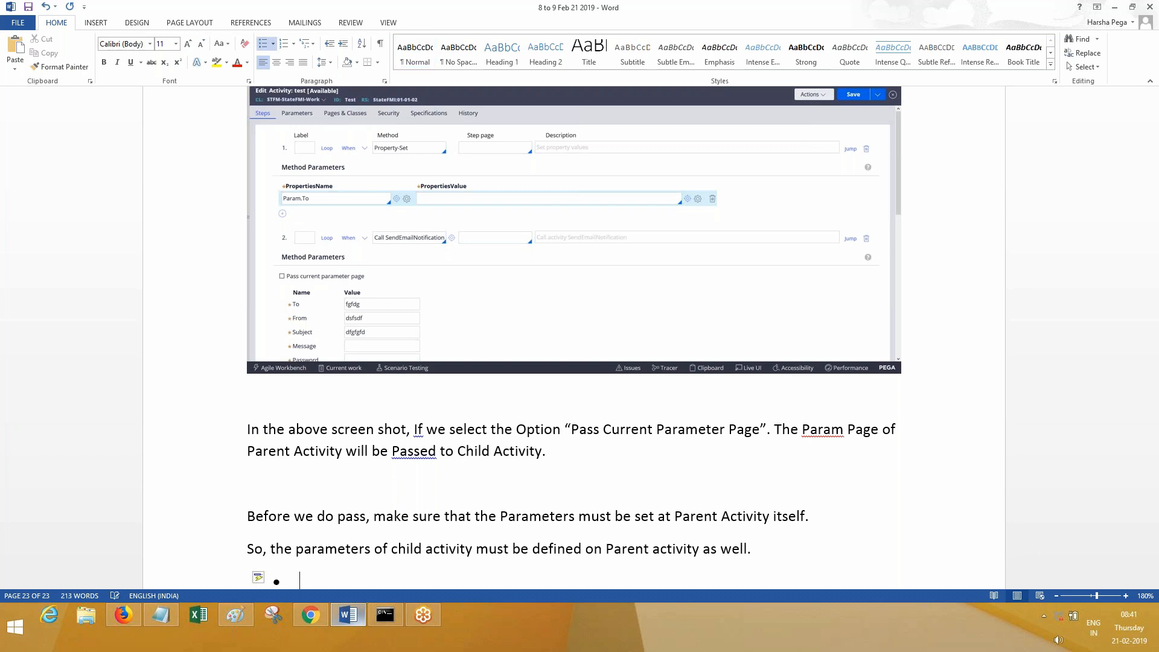
type("Rules")
key("BackSpace")
key("BackSpace")
key("BackSpace")
key("BackSpace")
key("BackSpace")
key("BackSpace")
key("BackSpace")
key("BackSpace")
key("BackSpace")
key("BackSpace")
type("Parameters on Both Rule")
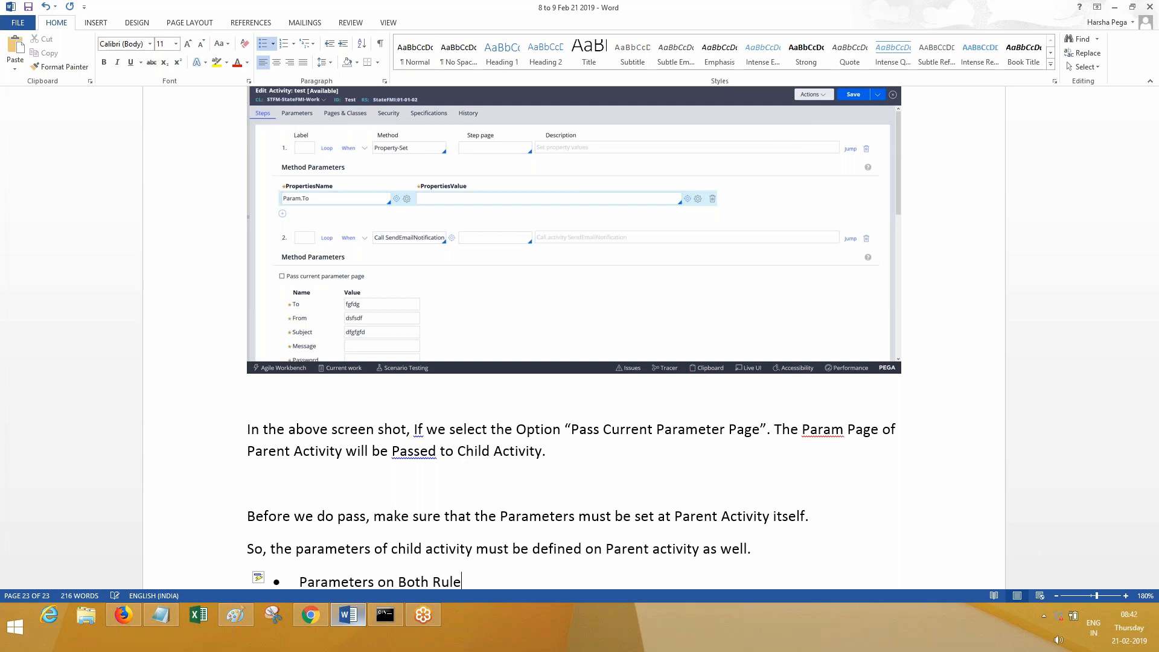
type("s must be Matching.")
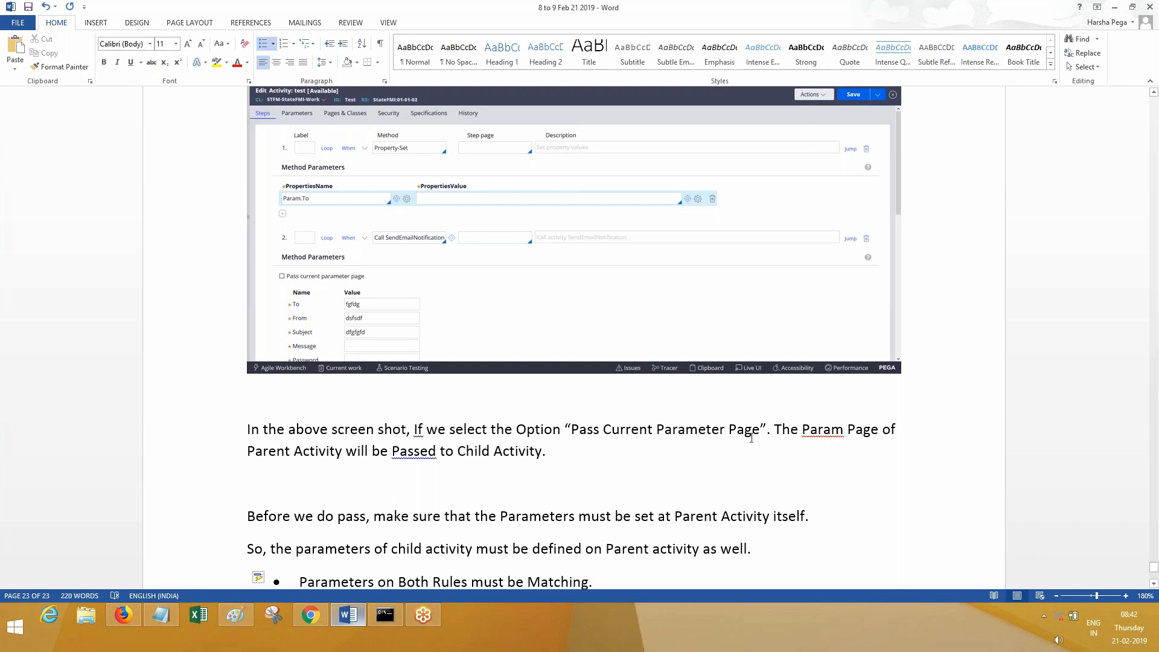
left_click(124, 615)
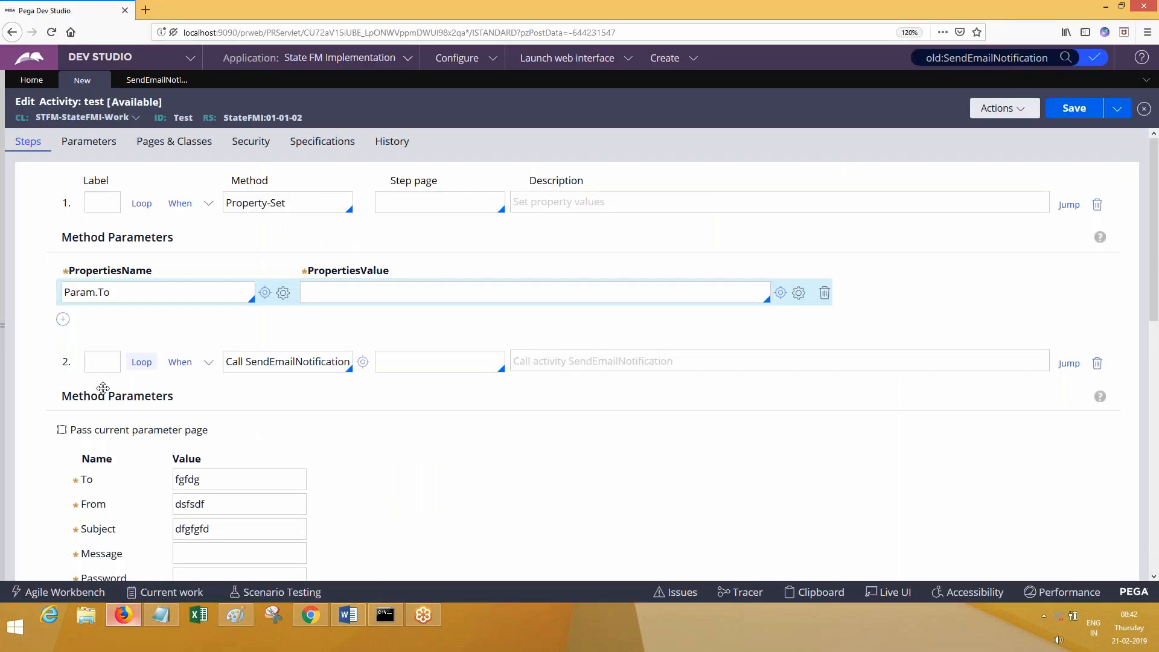
left_click(62, 429)
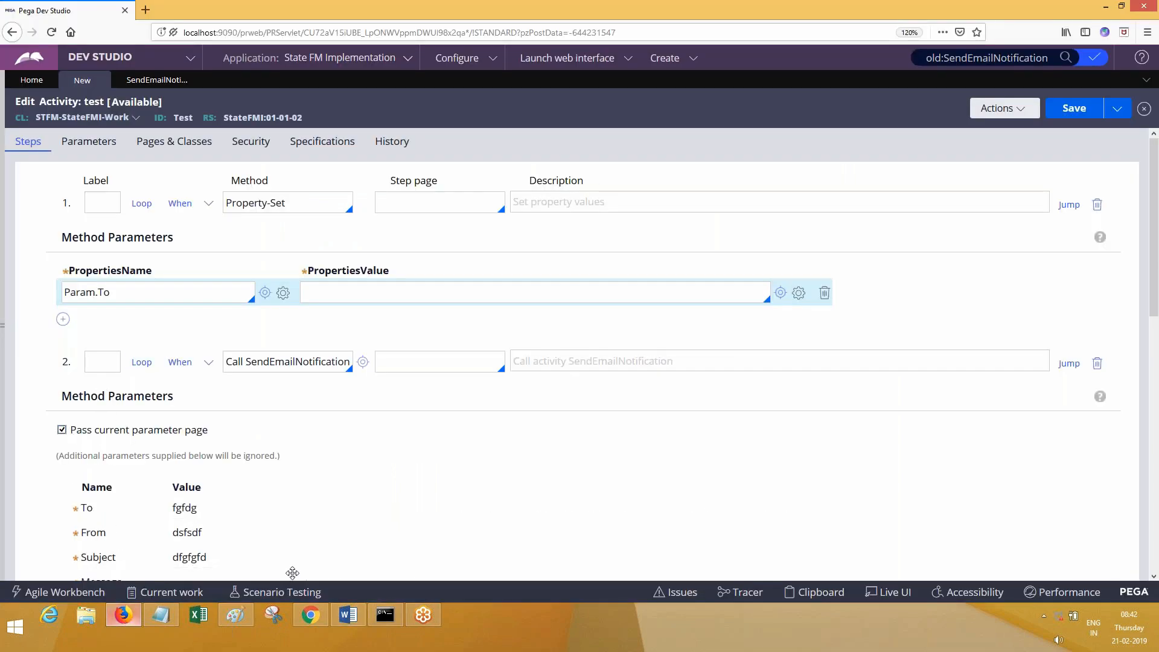
- Paste the screenshot of the ticked pass option into the Word notes with 'Done.' beneath it
left_click(346, 615)
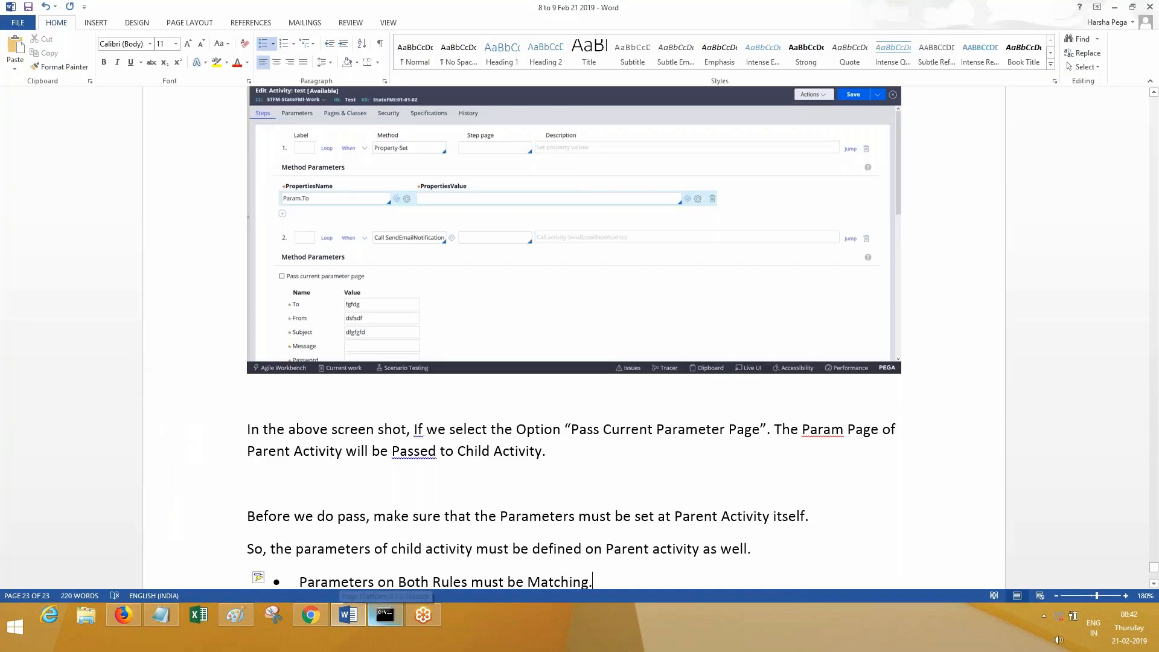
key("Return")
key("Return")
key("ctrl+v")
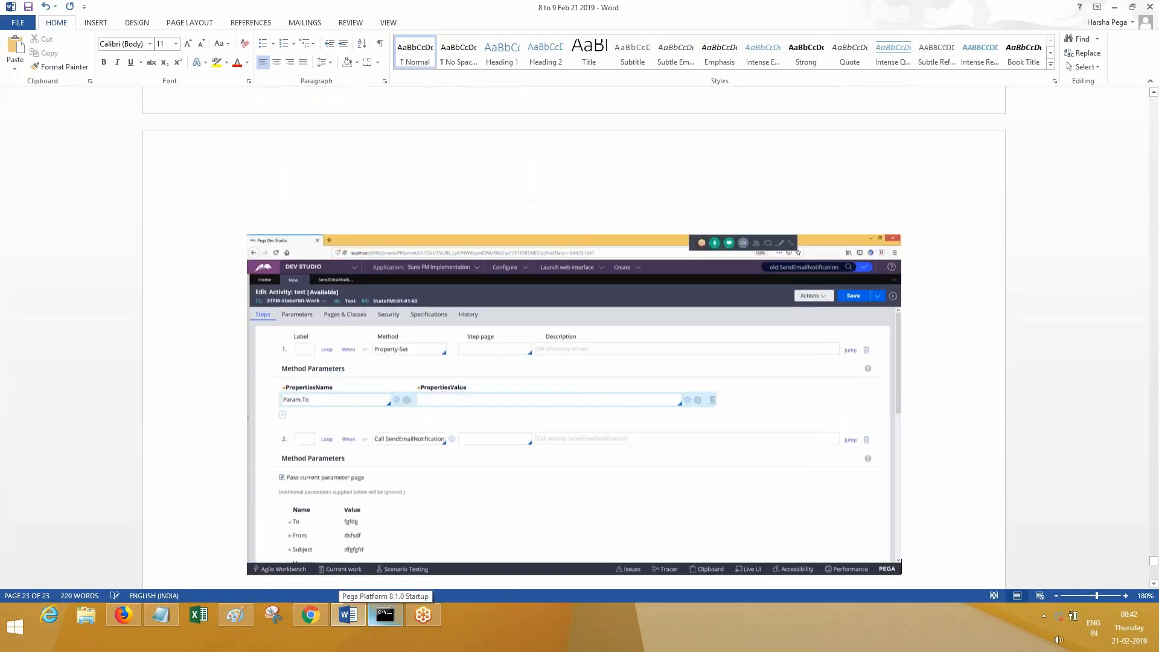
type("So the")
key("BackSpace")
key("BackSpace")
key("BackSpace")
key("BackSpace")
key("BackSpace")
key("BackSpace")
type("Done.")
key("Return")
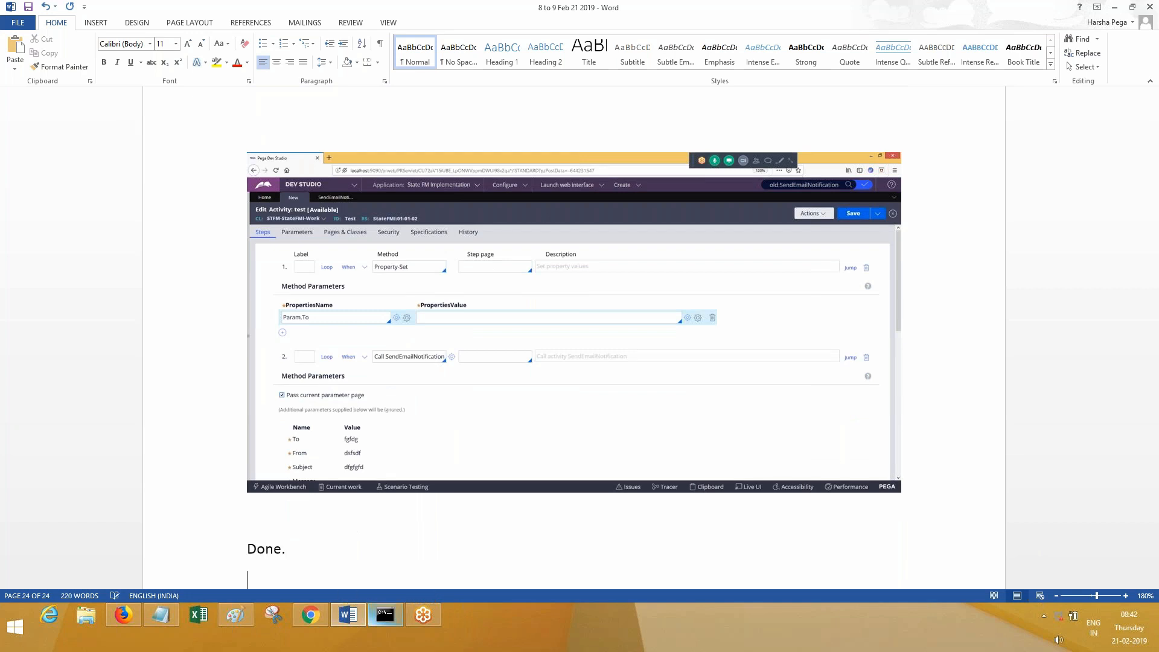
- Back in Pega, close the unsaved test activity, discarding its changes
left_click(352, 611)
left_click(82, 80)
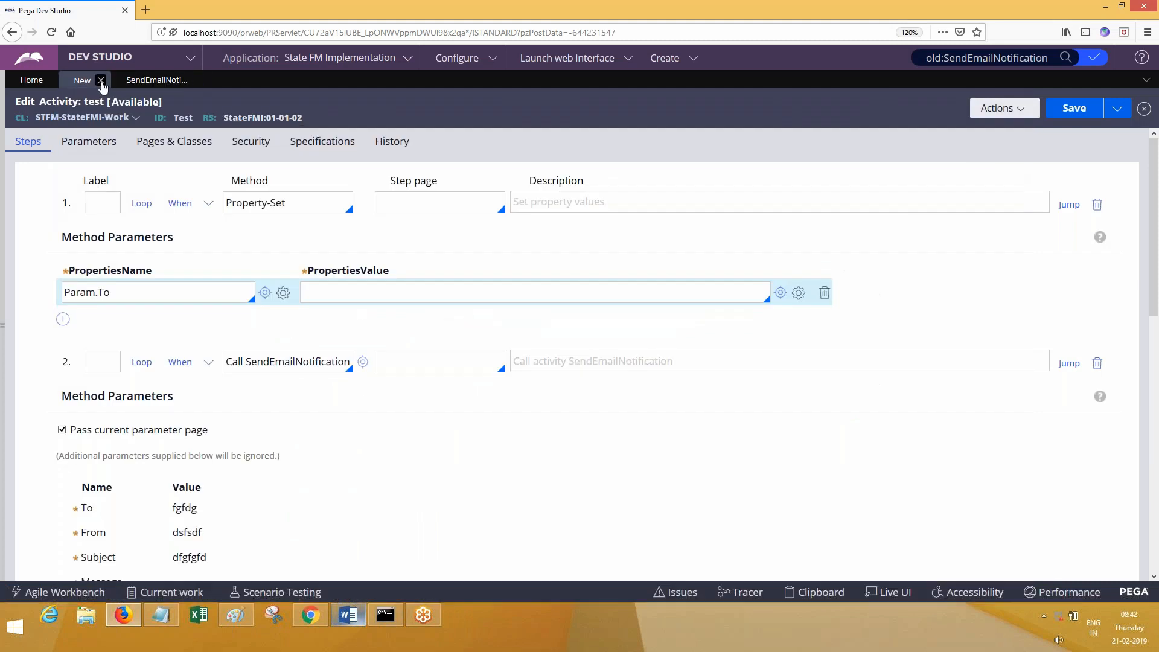
left_click(764, 367)
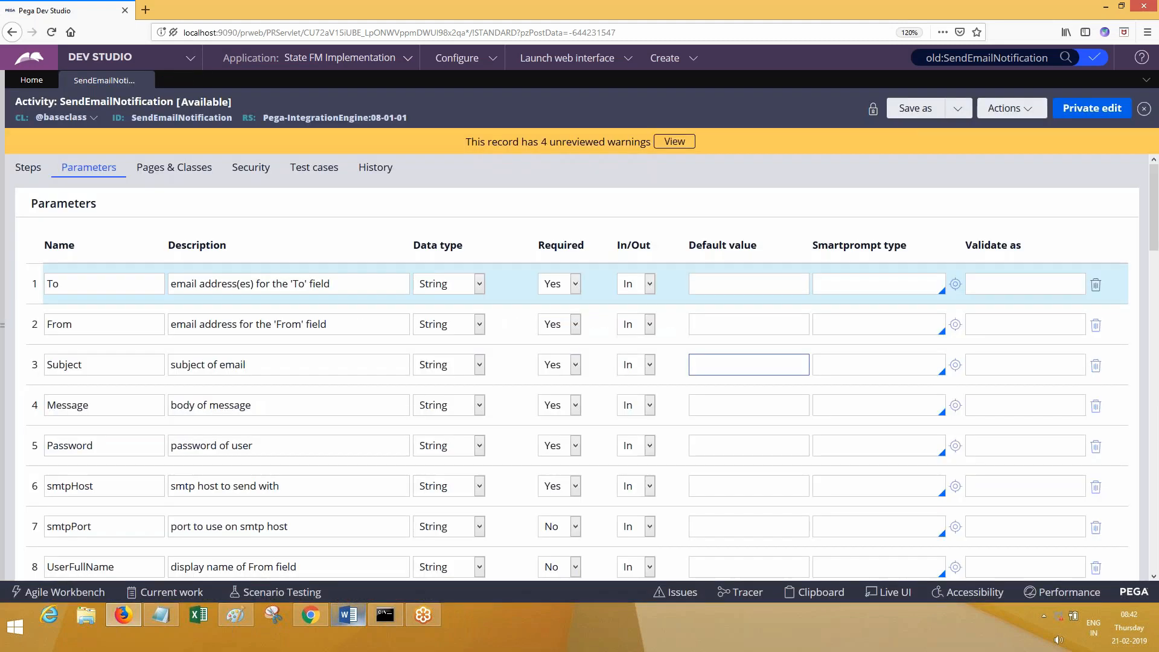